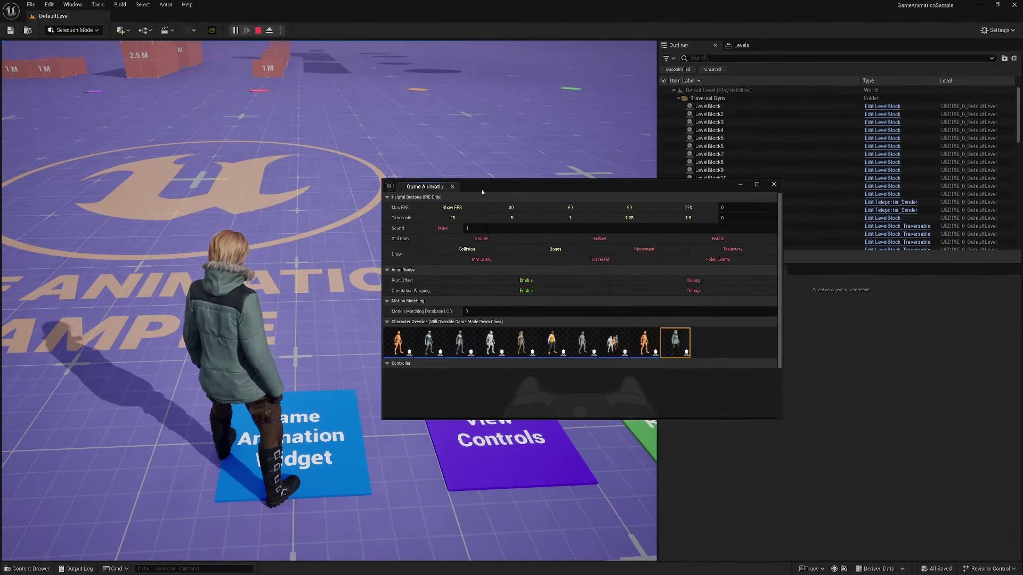
- Play-test character traversal by running through the snowy Demo level and vaulting its brick walls and wooden fence
drag(486, 191, 1022, 213)
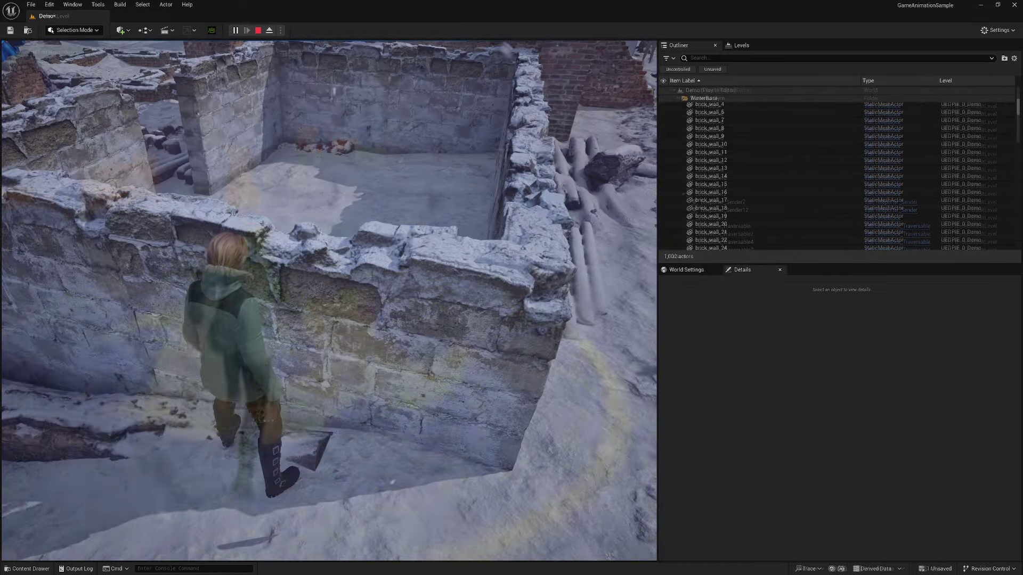
key(space)
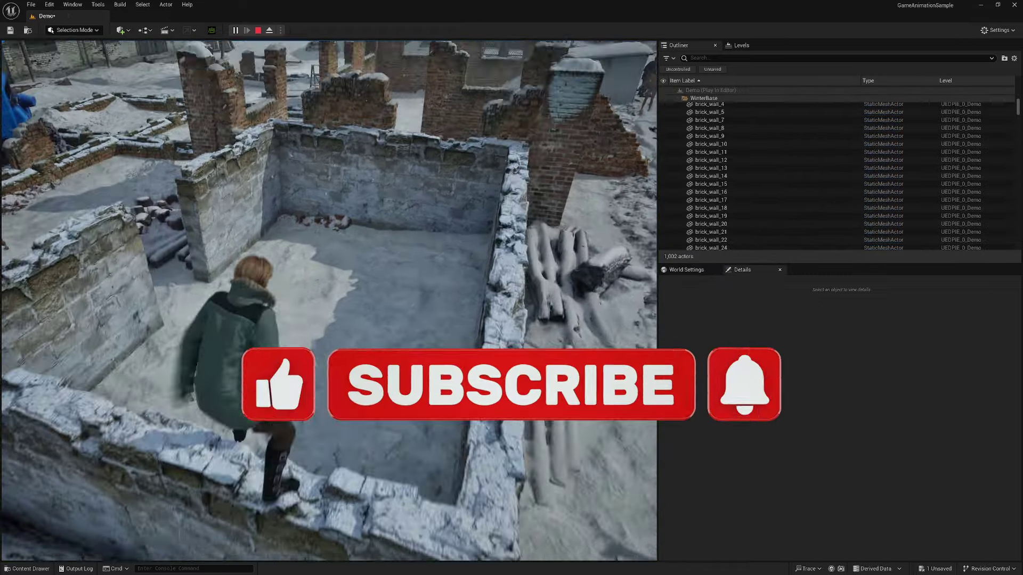
key(space)
key(w)
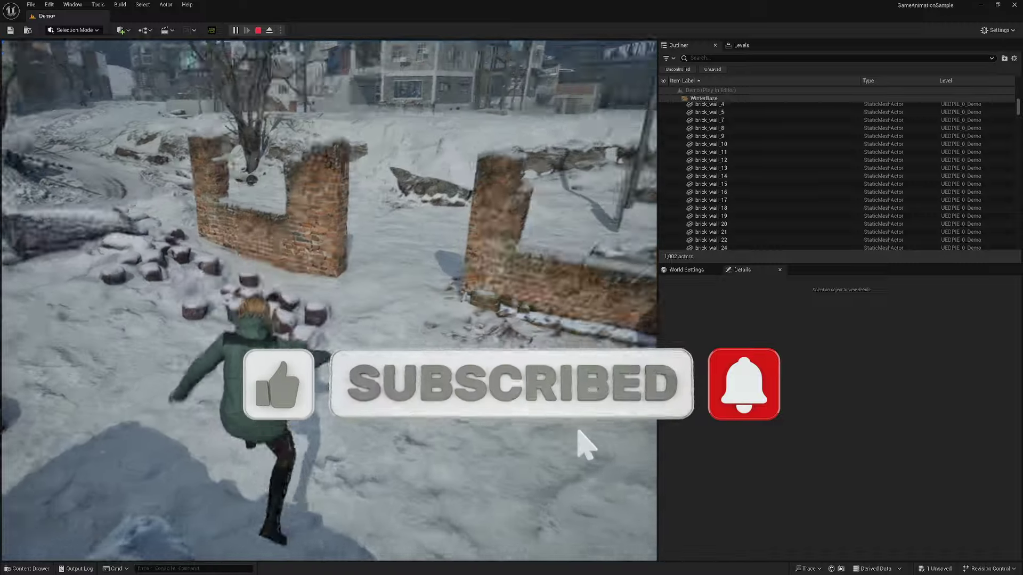
key(w)
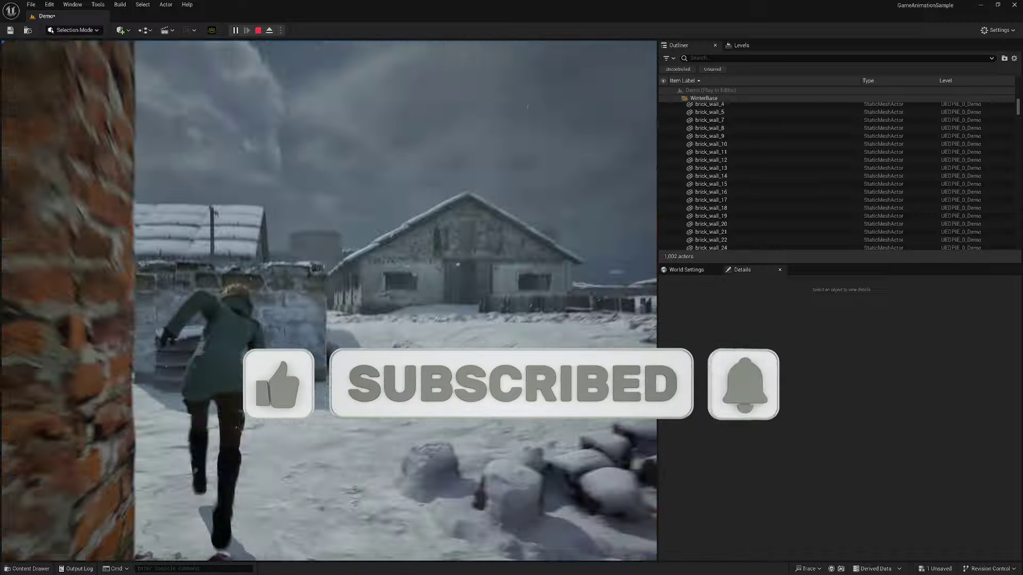
key(space)
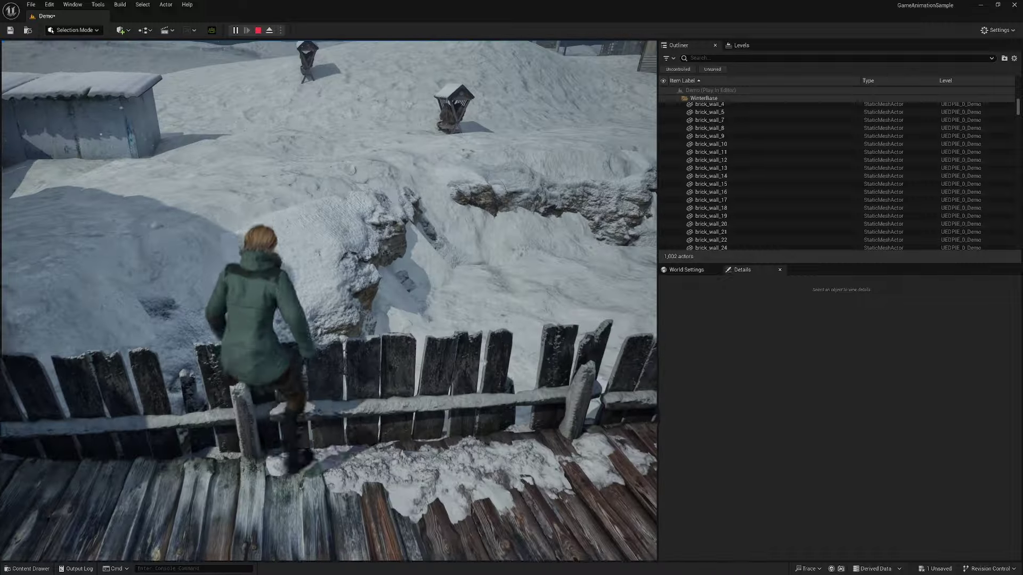
key(w)
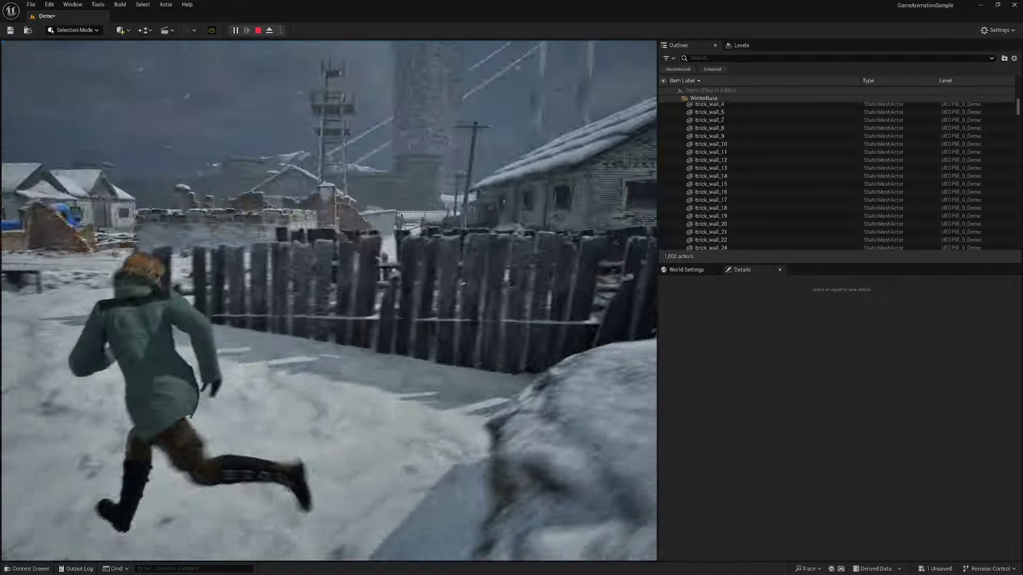
key(space)
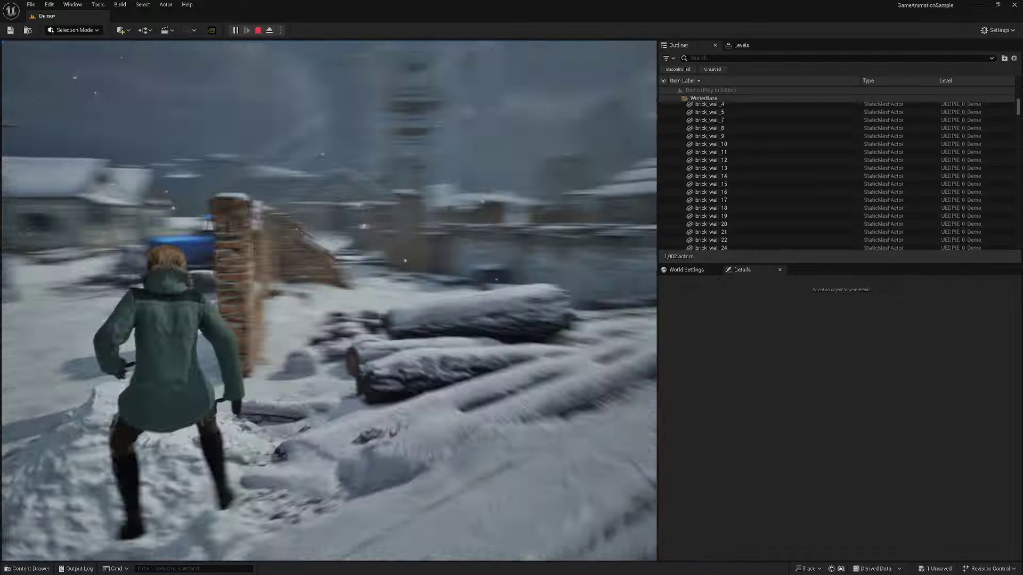
key(w)
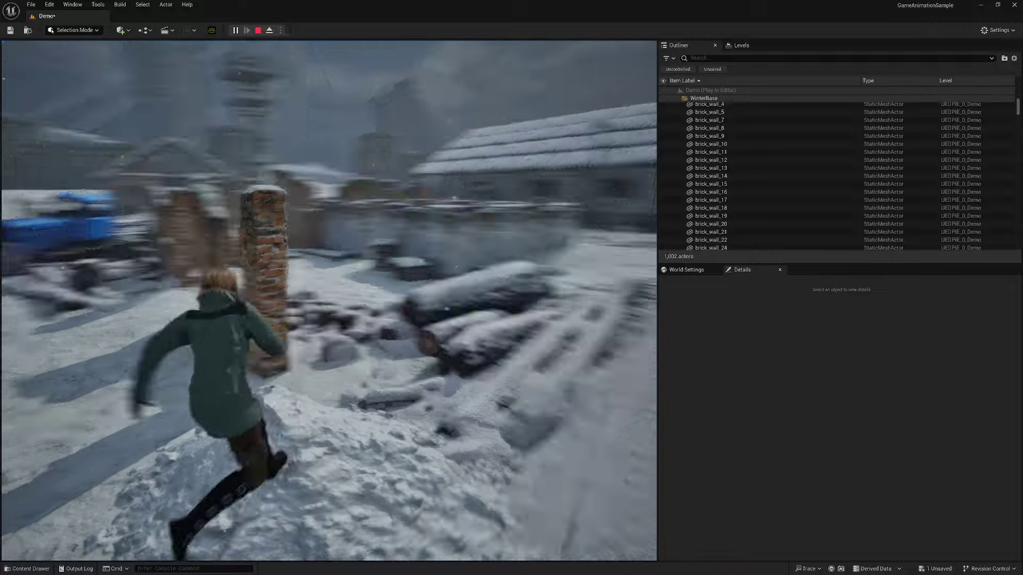
key(a)
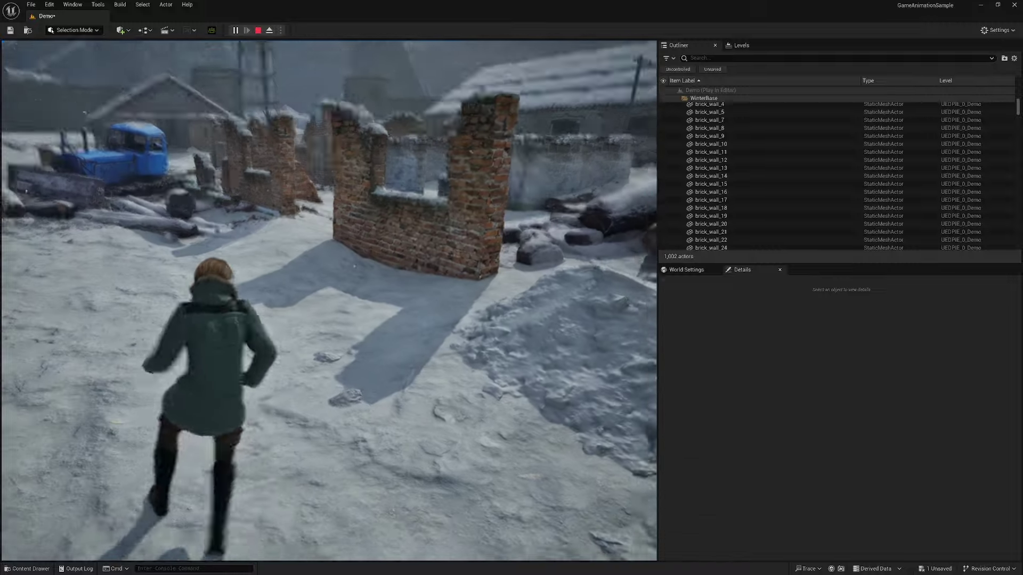
key(Escape)
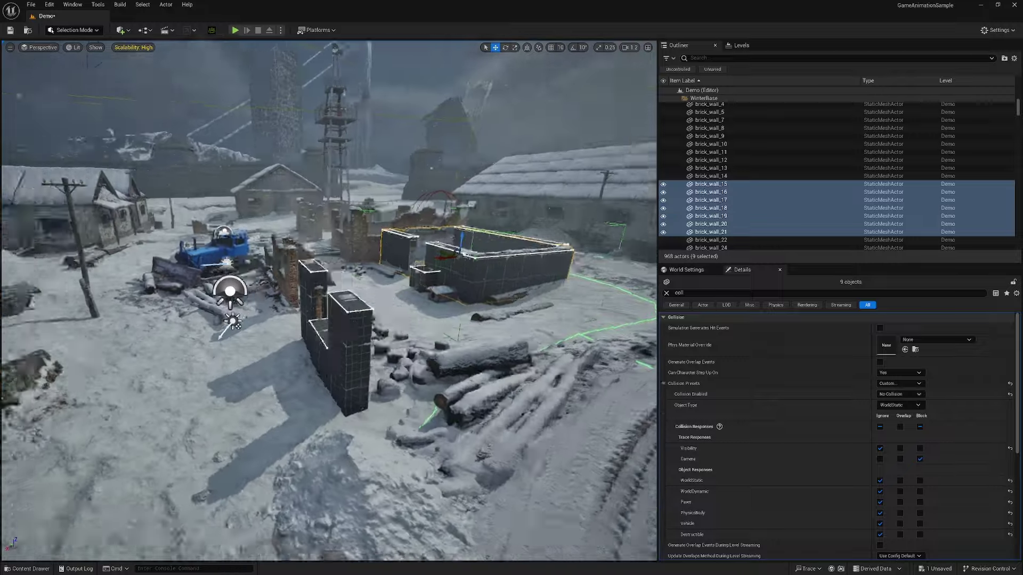
- Examine the gridded traversable blocks covering the brick walls and the LevelBlock_Traversable blueprint in the LevelPrototyping folder
right_drag(341, 309, 224, 303)
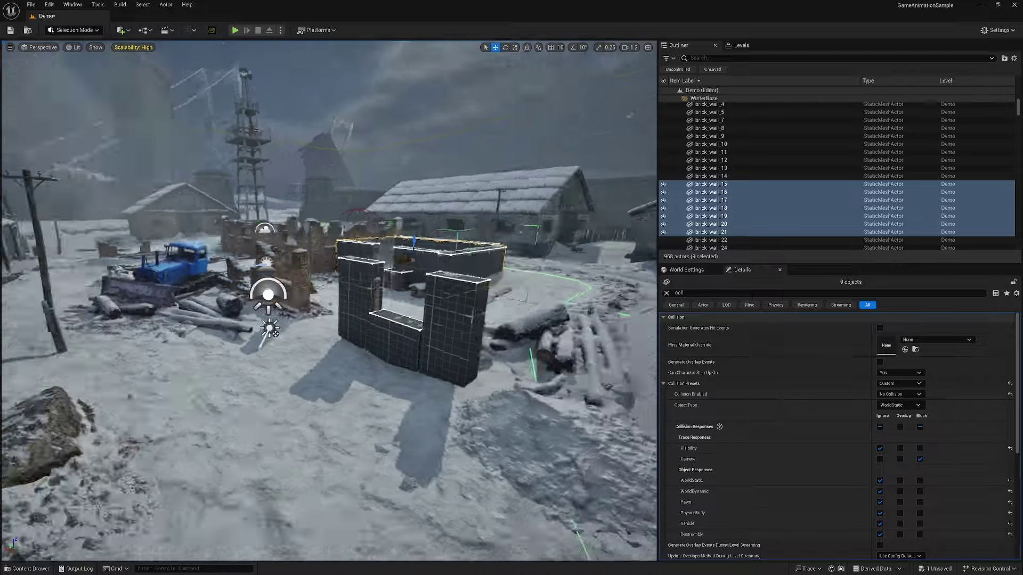
right_drag(330, 304, 229, 303)
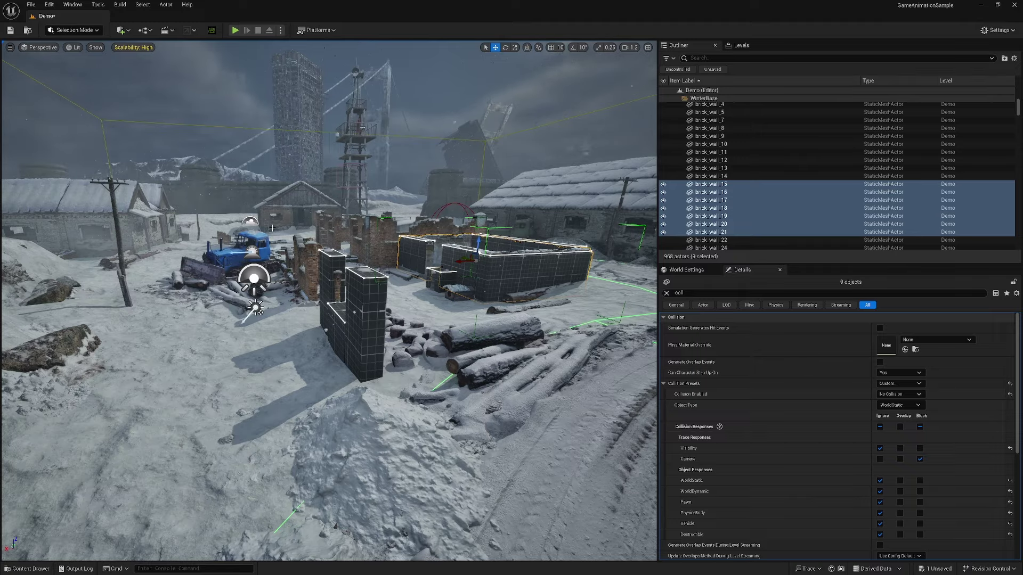
right_drag(364, 308, 442, 317)
mouse_move(339, 342)
right_down()
mouse_move(442, 332)
mouse_move(339, 342)
right_up()
key(w)
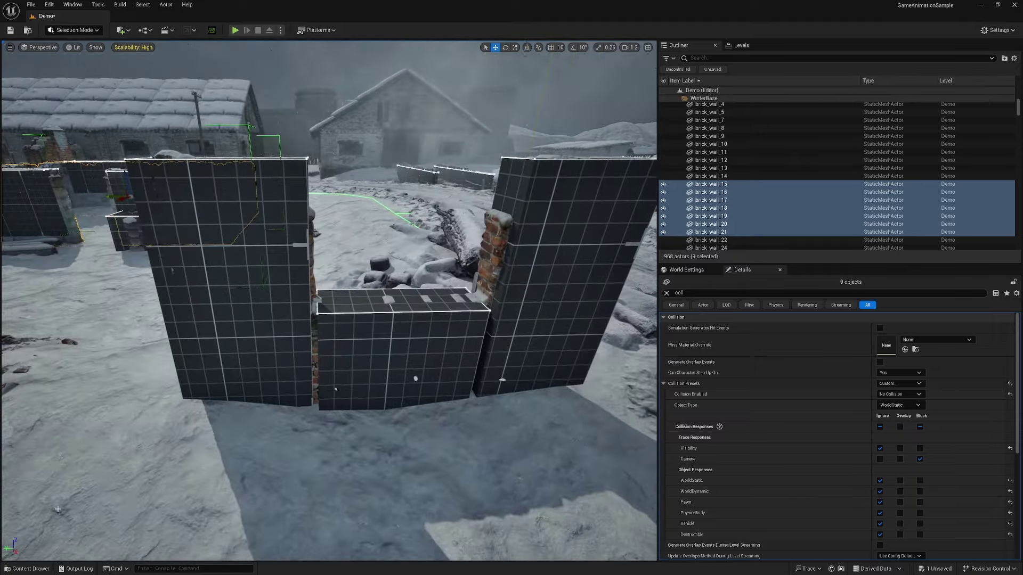
click(28, 569)
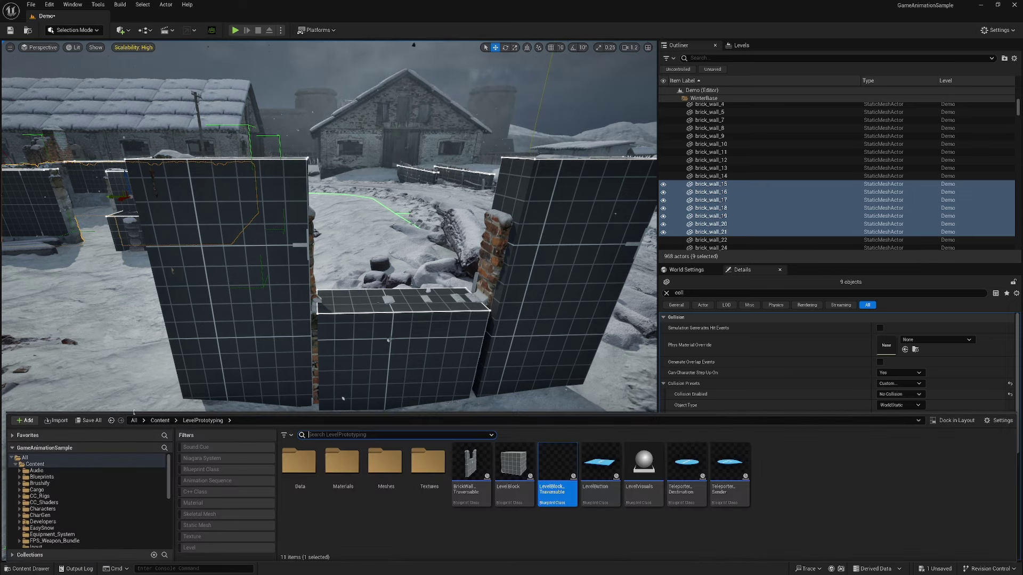
drag(341, 412, 333, 286)
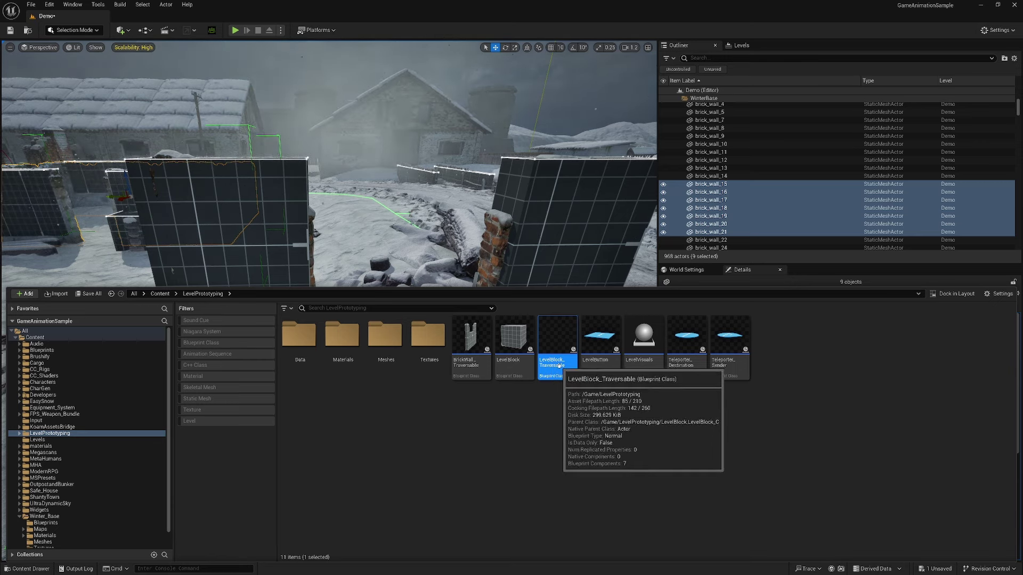
key(ctrl+space)
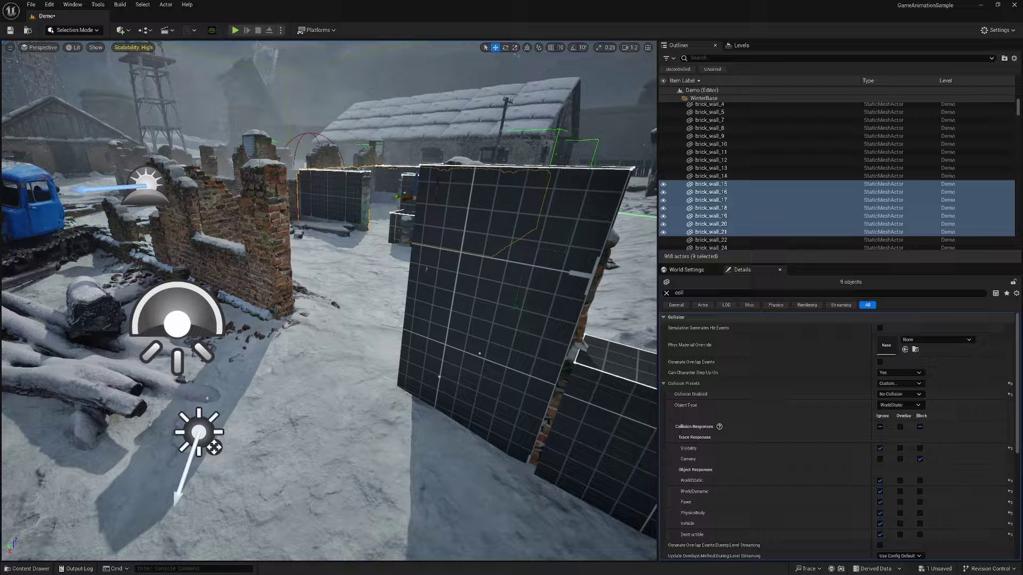
- Place a LevelBlock_Traversable actor beside the blue tractor and lengthen it to an X scale of about 2.3
right_drag(329, 300, 362, 325)
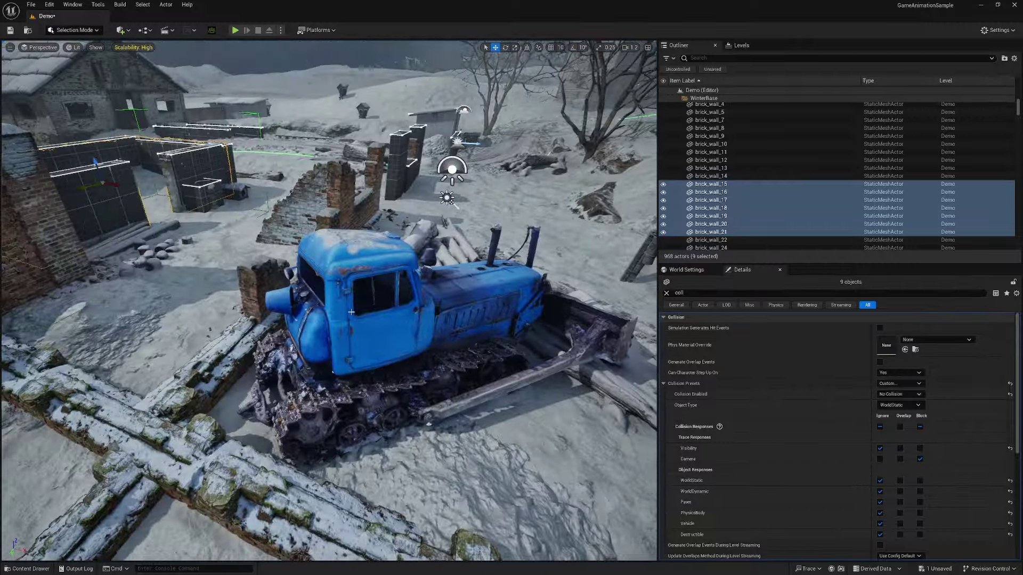
click(354, 311)
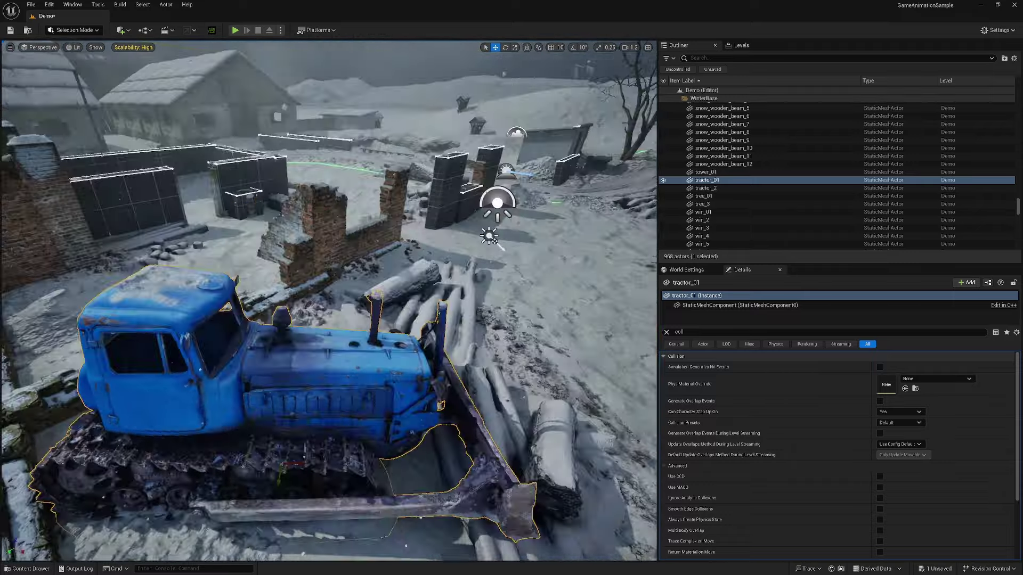
key(ctrl+space)
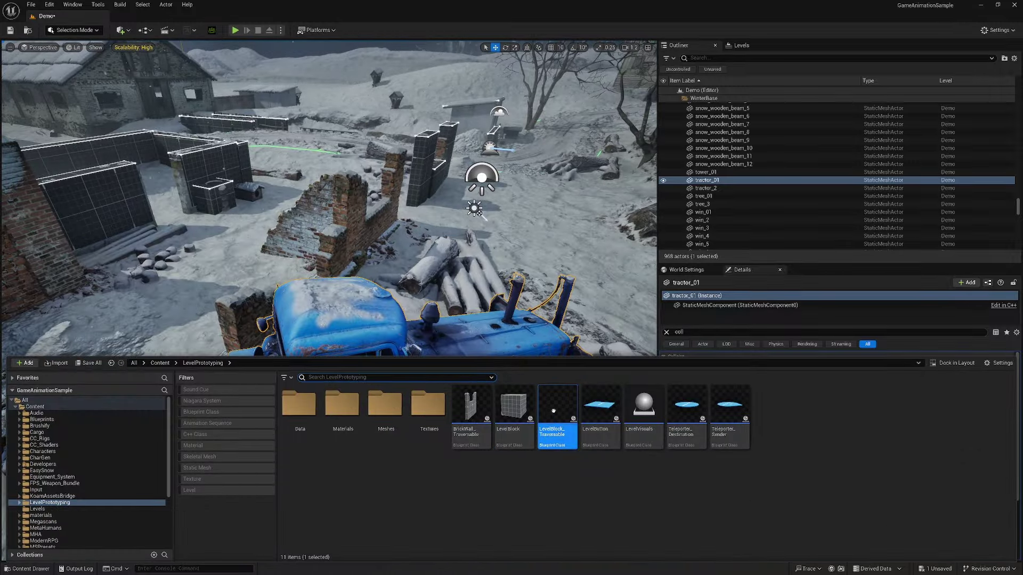
drag(554, 413, 494, 403)
drag(437, 429, 439, 428)
right_drag(439, 428, 346, 361)
key(r)
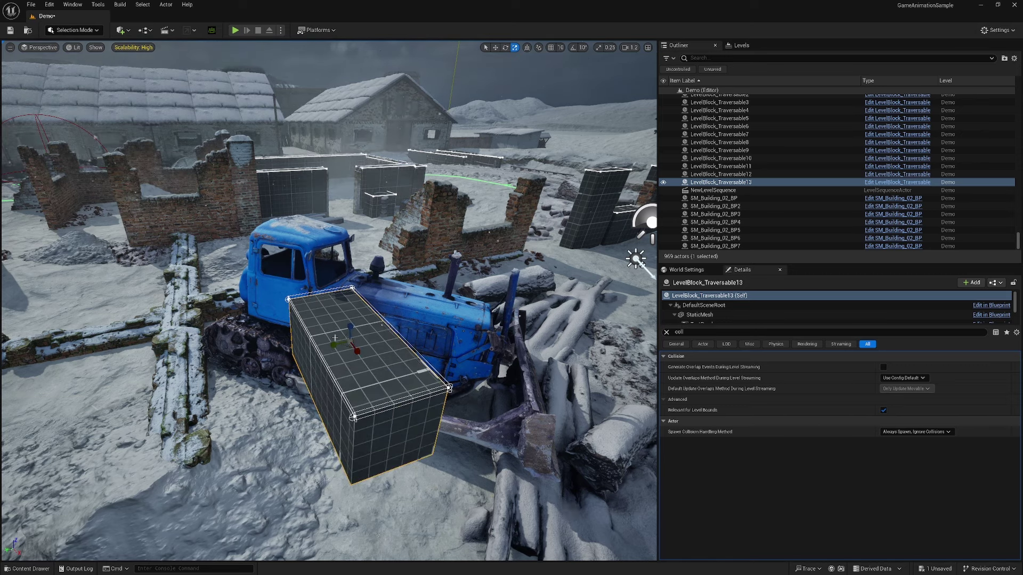
- Widen the block to a Y scale of about 1.58, with a yaw of about -53.7° along the tractor's hood
click(666, 333)
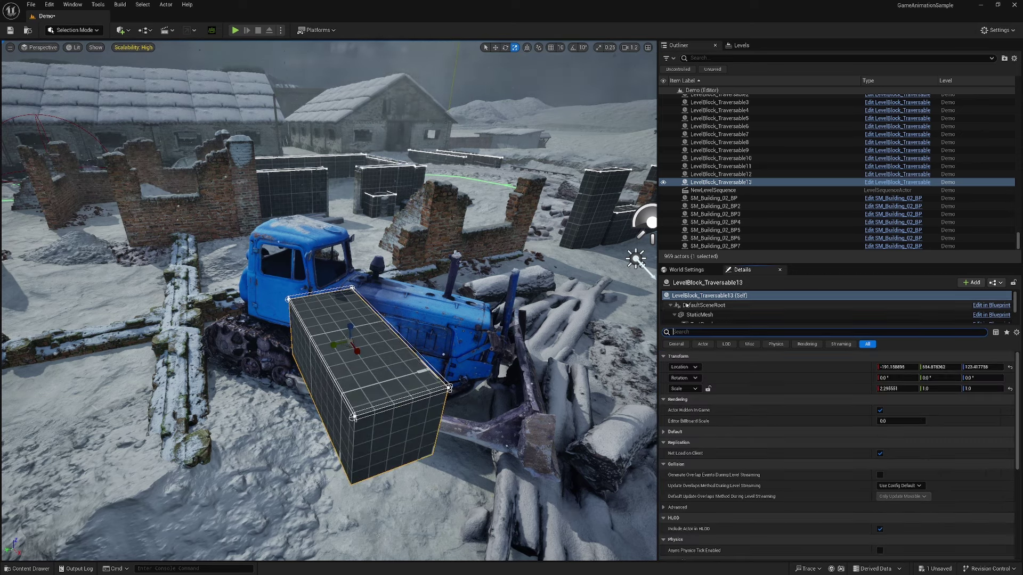
drag(335, 348, 375, 353)
key(e)
right_drag(340, 402, 256, 365)
key(w)
drag(359, 342, 368, 341)
right_drag(397, 335, 479, 308)
key(e)
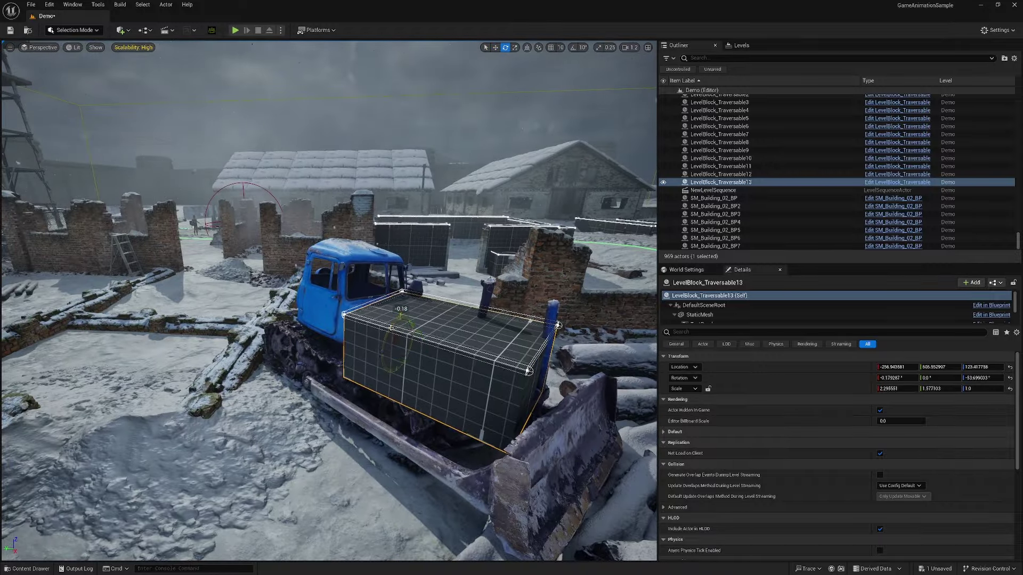
- Roll the block to about -9.8°, lower it to about Z 86 and increase its Z scale to about 1.34
drag(389, 329, 399, 321)
right_drag(399, 321, 348, 327)
key(w)
drag(409, 306, 404, 327)
key(r)
right_drag(403, 351, 397, 360)
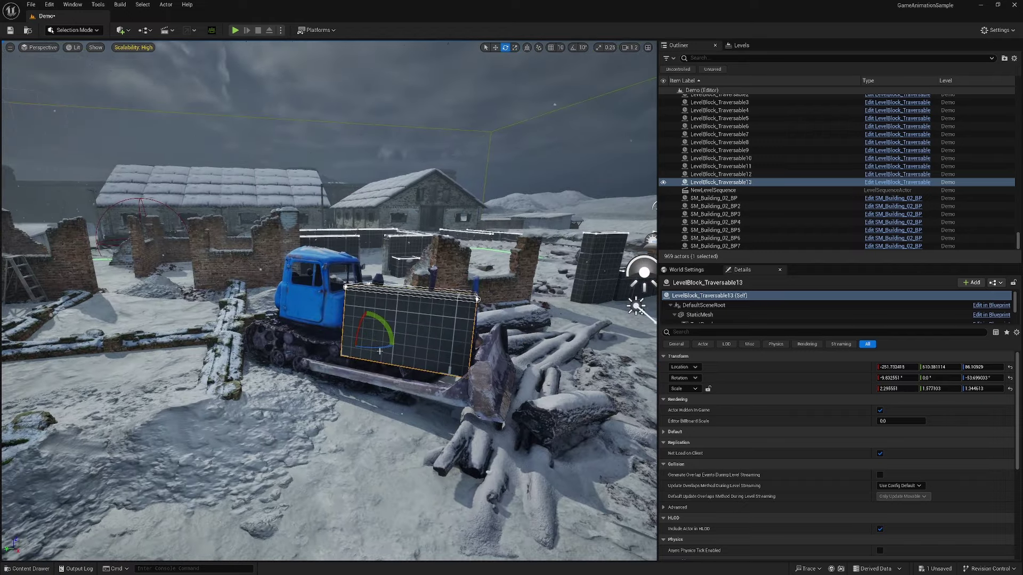
- Fit the block to the hood at about Z 3, with roll -3.7°, pitch 1.4°, yaw -45.4° and Z scale 1.93
drag(367, 318, 362, 346)
key(r)
right_drag(363, 349, 303, 354)
key(e)
drag(421, 396, 477, 420)
key(w)
right_drag(477, 420, 449, 424)
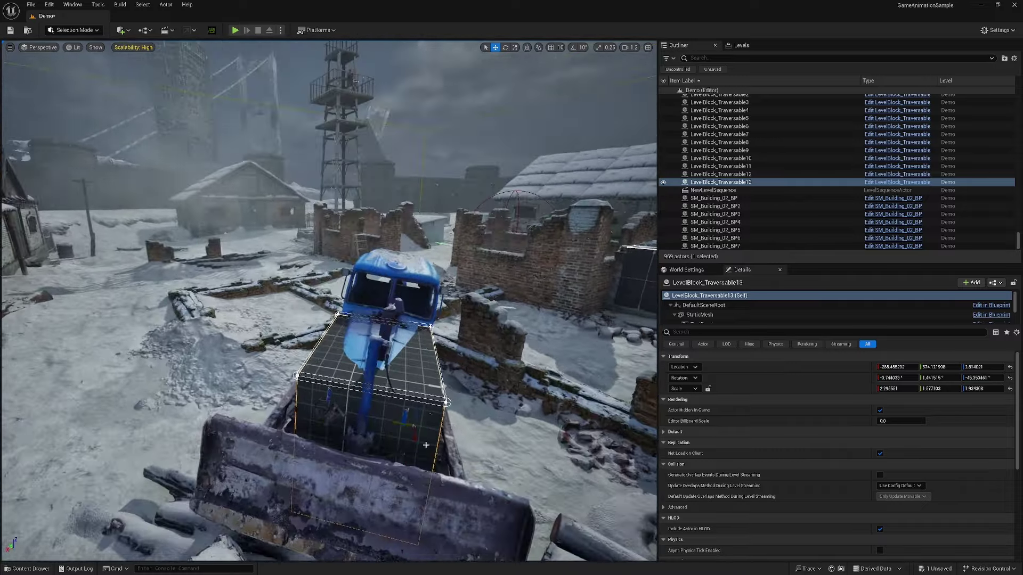
- Enlarge the block to about 1.67 in Y and 2.1 in Z scale, and reposition it at about -300, 590, -17
drag(397, 422, 416, 417)
mouse_move(416, 417)
right_down()
mouse_move(490, 399)
mouse_move(411, 439)
mouse_move(506, 410)
mouse_move(610, 412)
mouse_move(480, 418)
mouse_move(341, 442)
mouse_move(166, 434)
mouse_move(303, 418)
mouse_move(408, 434)
right_up()
mouse_move(409, 372)
right_down()
mouse_move(468, 395)
mouse_move(410, 372)
right_up()
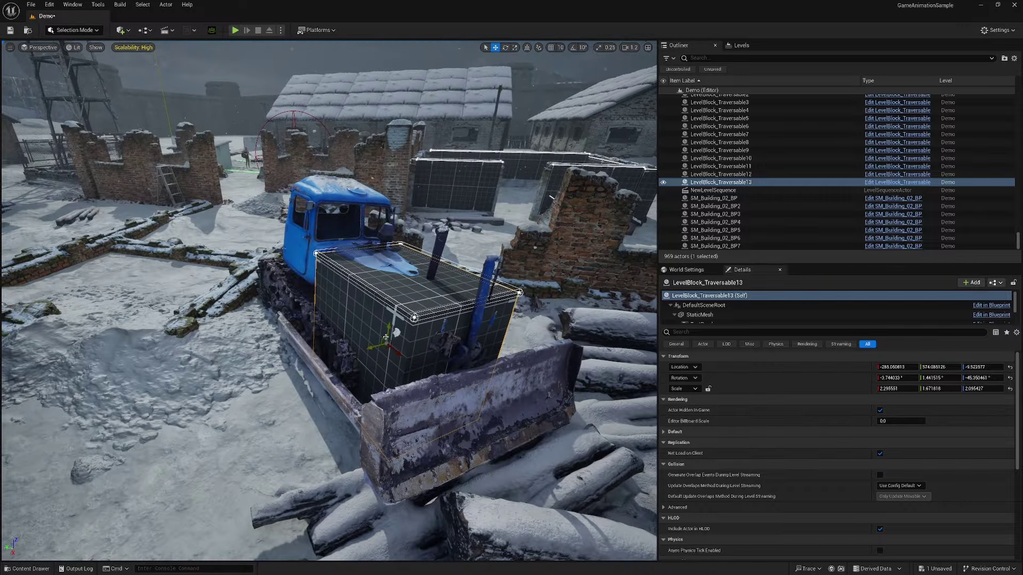
drag(390, 328, 392, 350)
right_drag(392, 350, 445, 331)
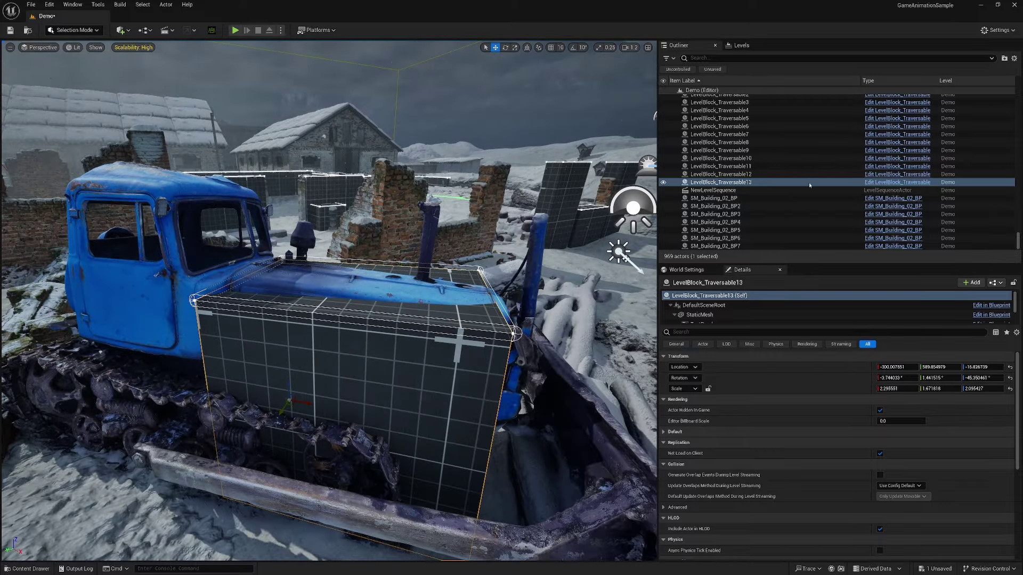
- Check the Actor Hidden In Game setting in the LevelBlock_Traversable blueprint's class defaults, and close the blueprint
click(884, 182)
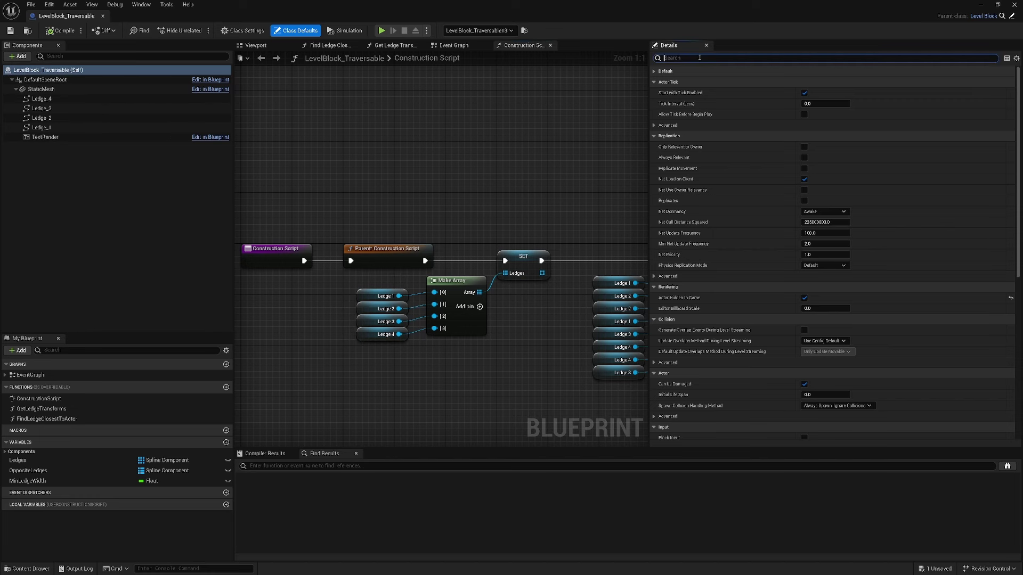
click(700, 58)
text(hidd)
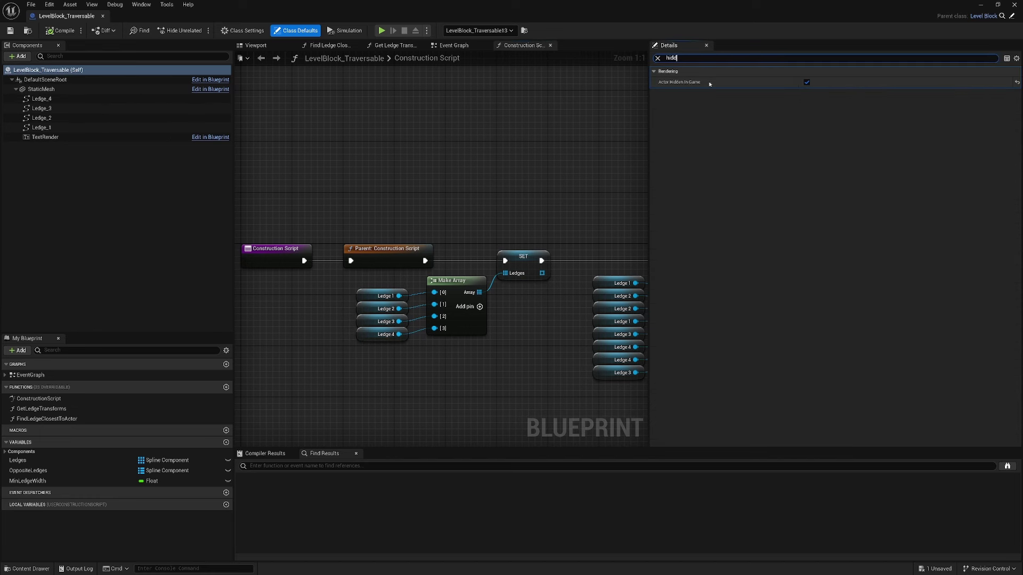
click(657, 57)
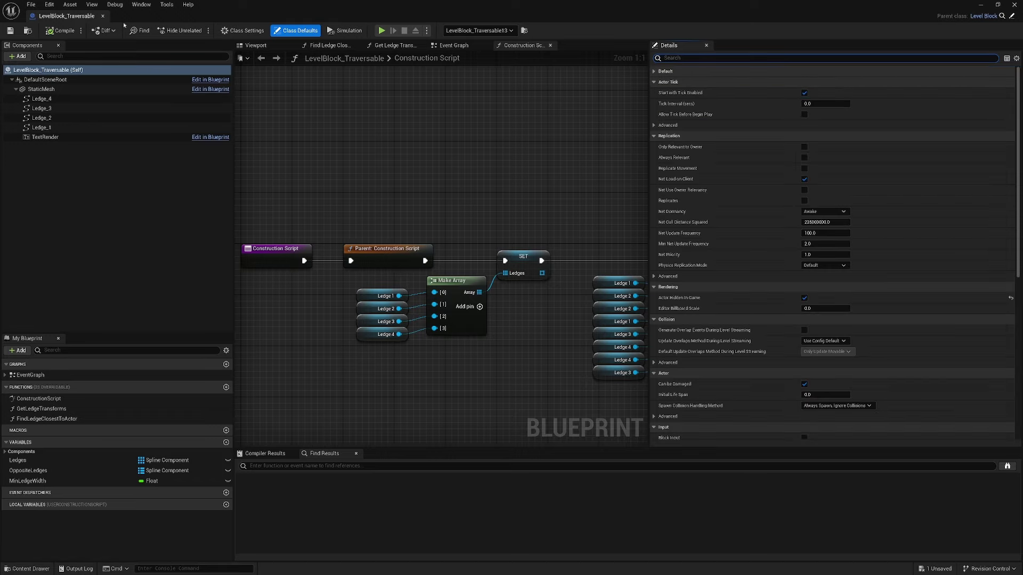
click(103, 16)
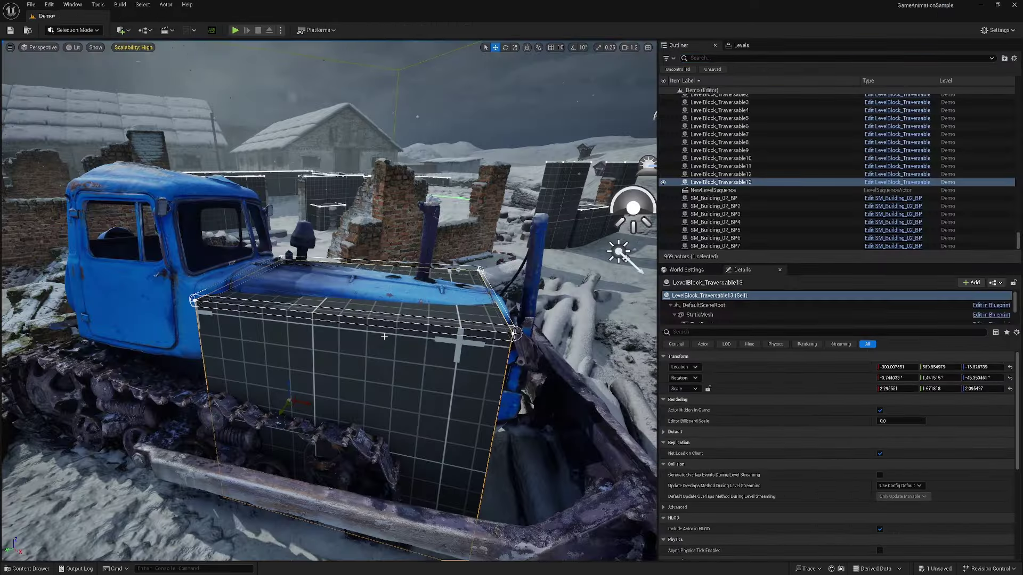
- Raise the block to a Z location of about -4 so that its top covers the tractor's hood
key(d)
right_drag(293, 362, 267, 359)
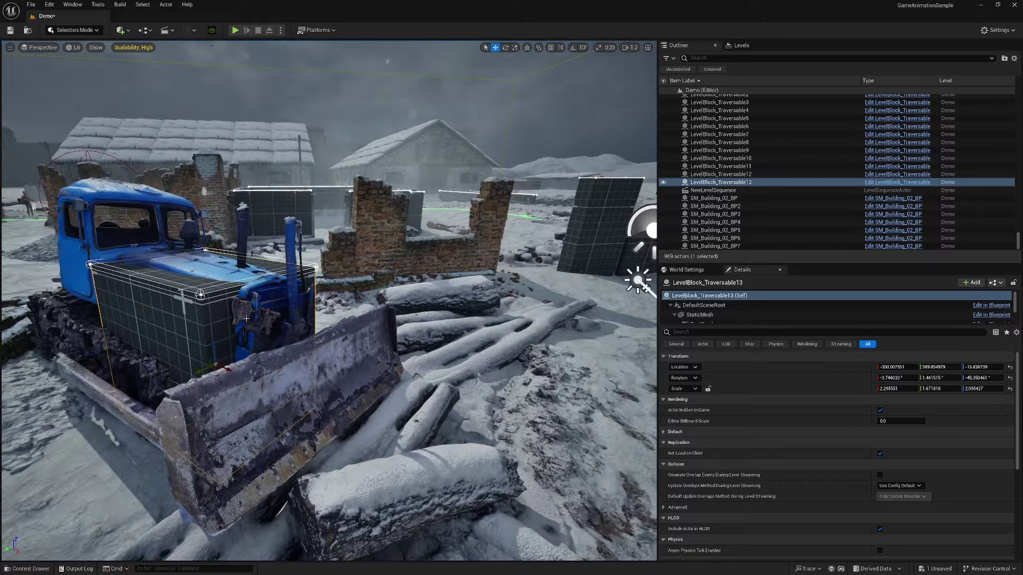
mouse_move(271, 324)
right_down()
mouse_move(314, 317)
mouse_move(272, 373)
mouse_move(251, 367)
mouse_move(250, 336)
mouse_move(240, 327)
mouse_move(284, 326)
right_up()
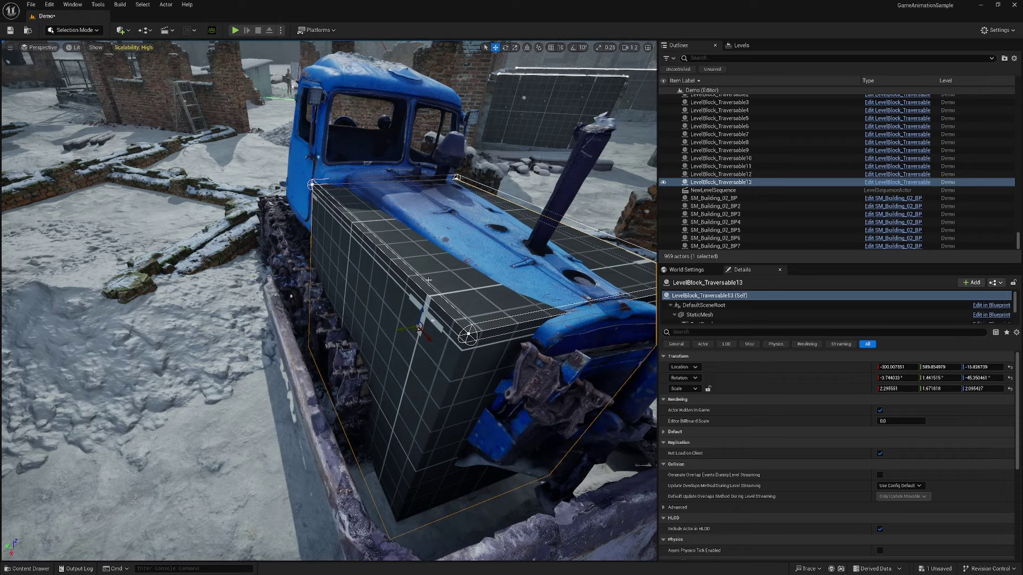
right_drag(428, 280, 363, 305)
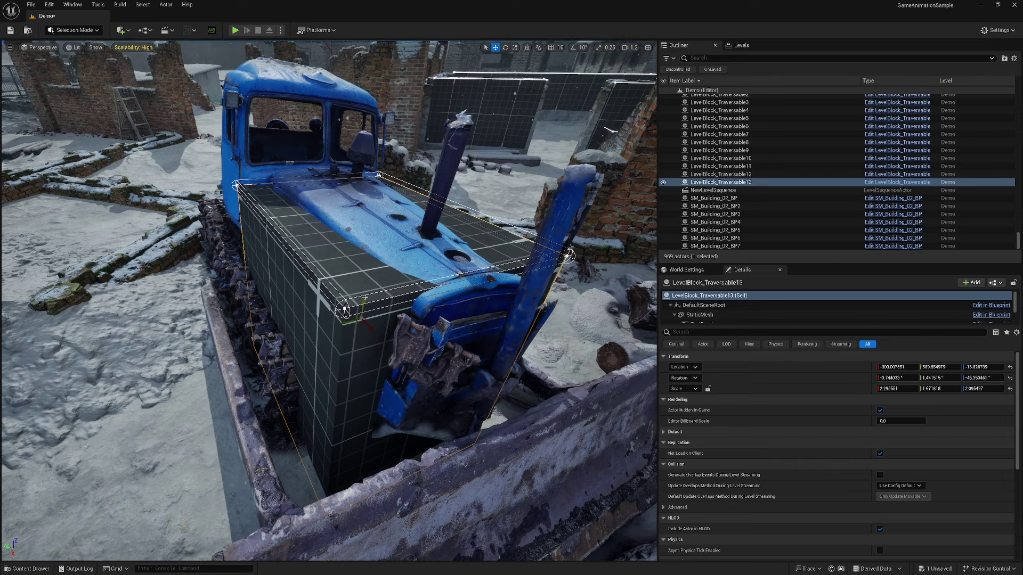
drag(363, 302, 363, 292)
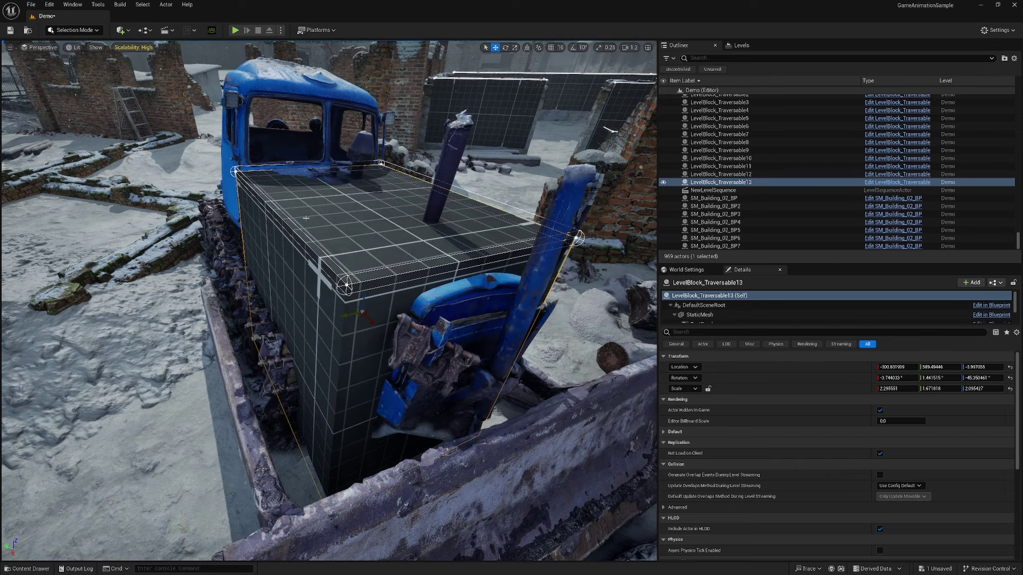
click(256, 192)
click(376, 367)
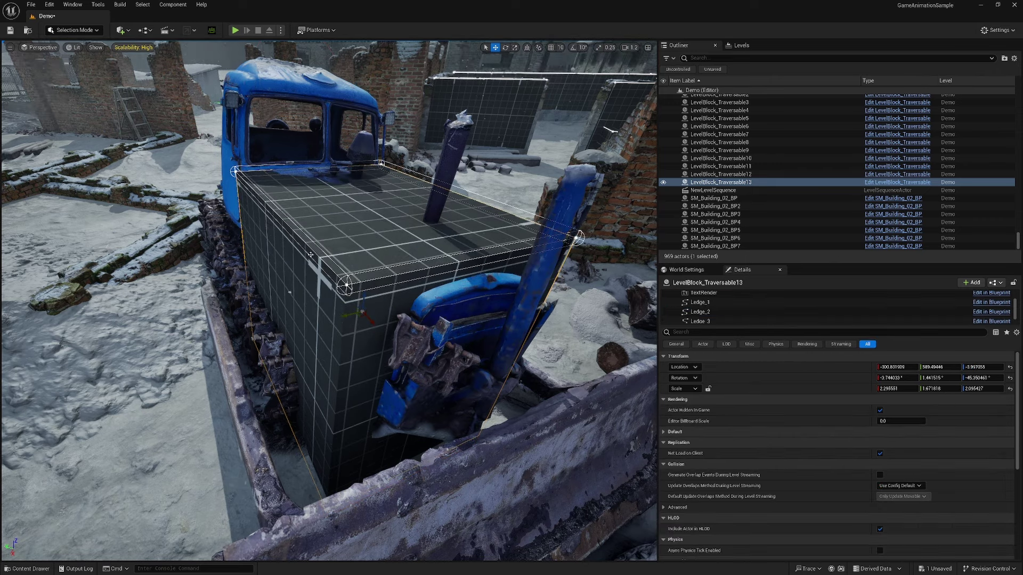
- Examine the static mesh and the Ledge_1 to Ledge_4 splines in the LevelBlock_Traversable blueprint's 3D preview, and close the blueprint
click(885, 183)
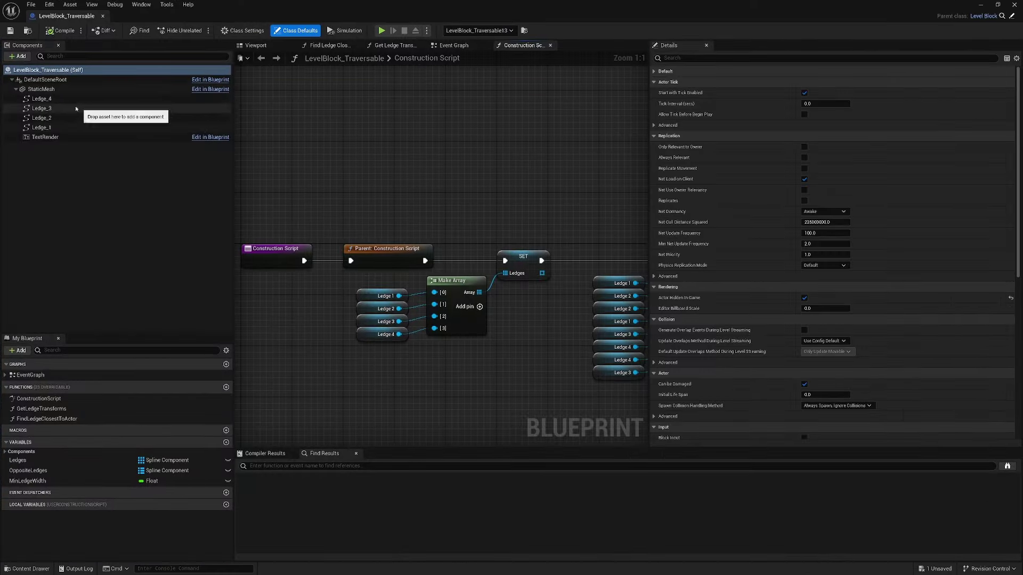
click(51, 90)
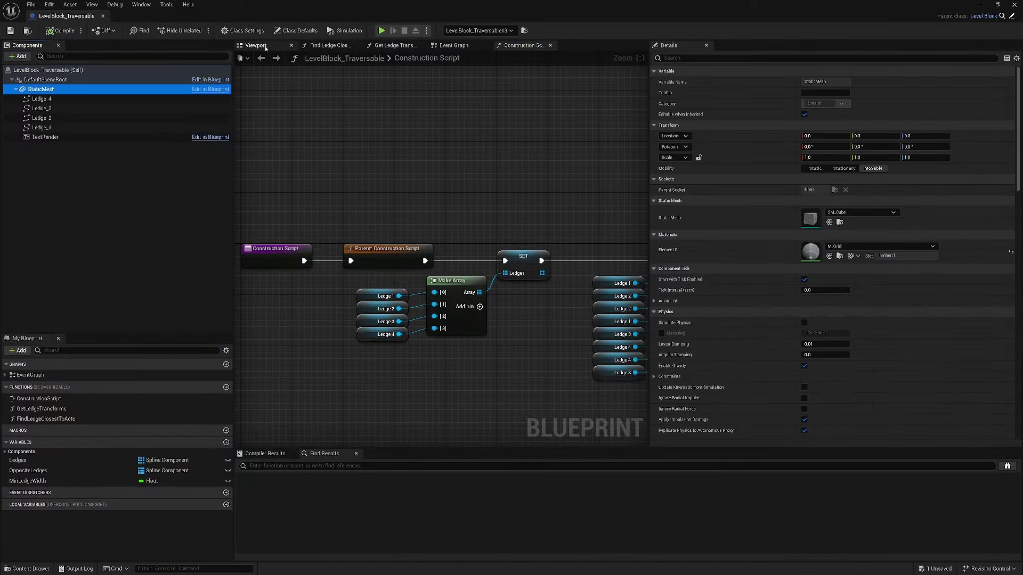
click(265, 47)
click(57, 99)
click(51, 108)
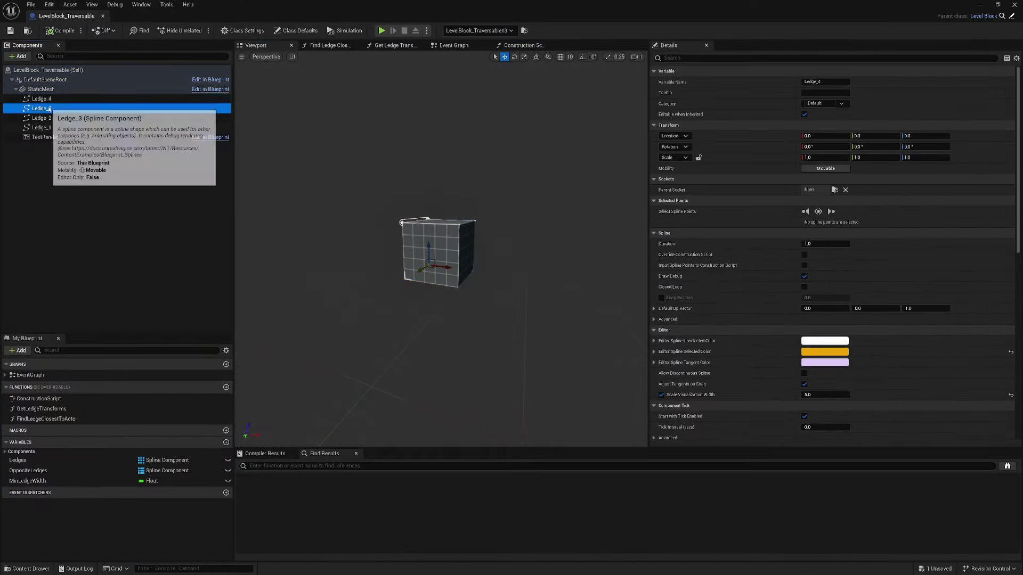
click(53, 118)
click(50, 127)
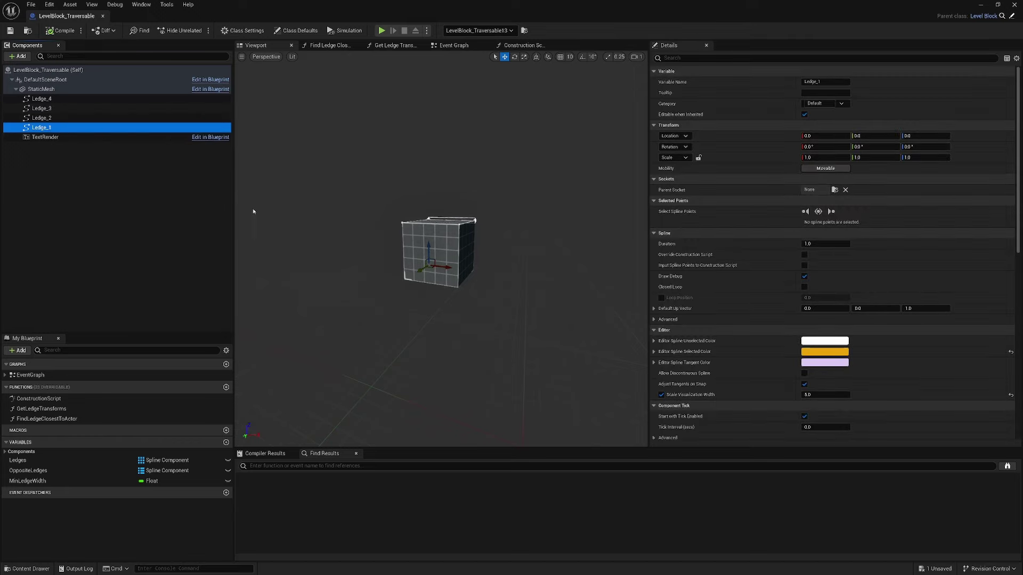
right_drag(340, 244, 328, 270)
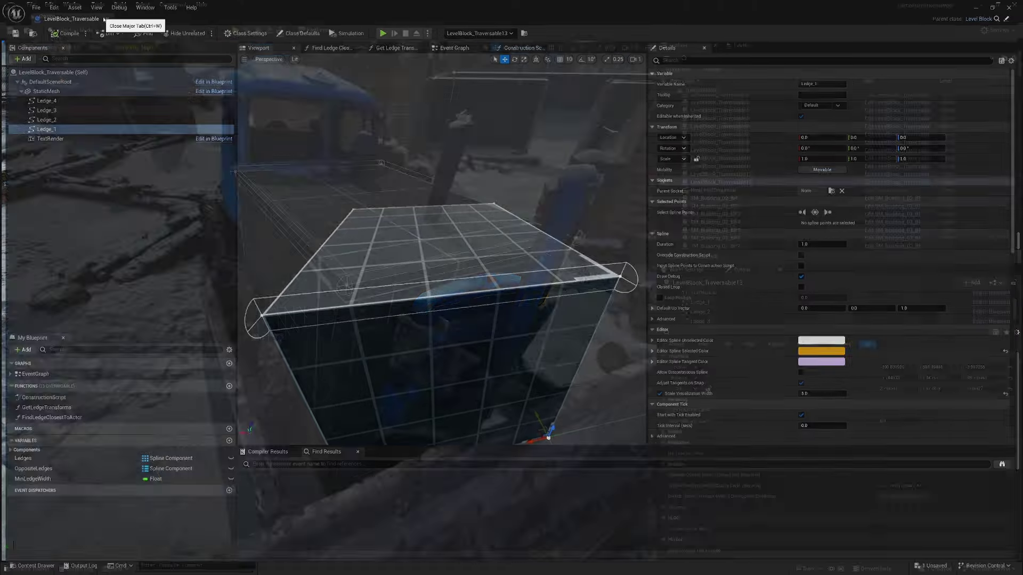
click(103, 16)
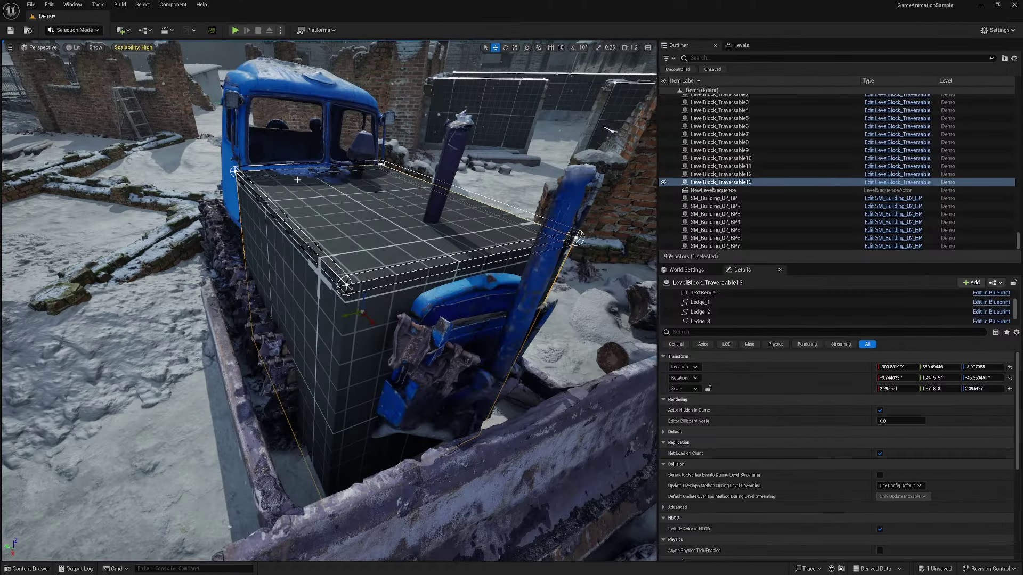
- Find the collision settings of the tractor_01 mesh and set its collision preset to Custom
right_drag(297, 175, 354, 205)
click(324, 234)
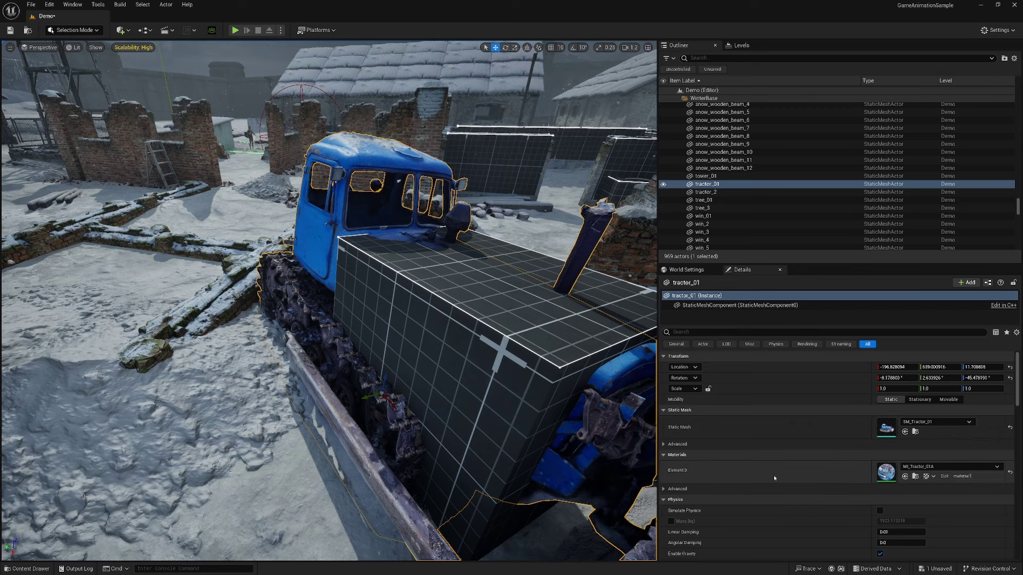
scroll(775, 476, down, 3)
scroll(780, 455, up, 3)
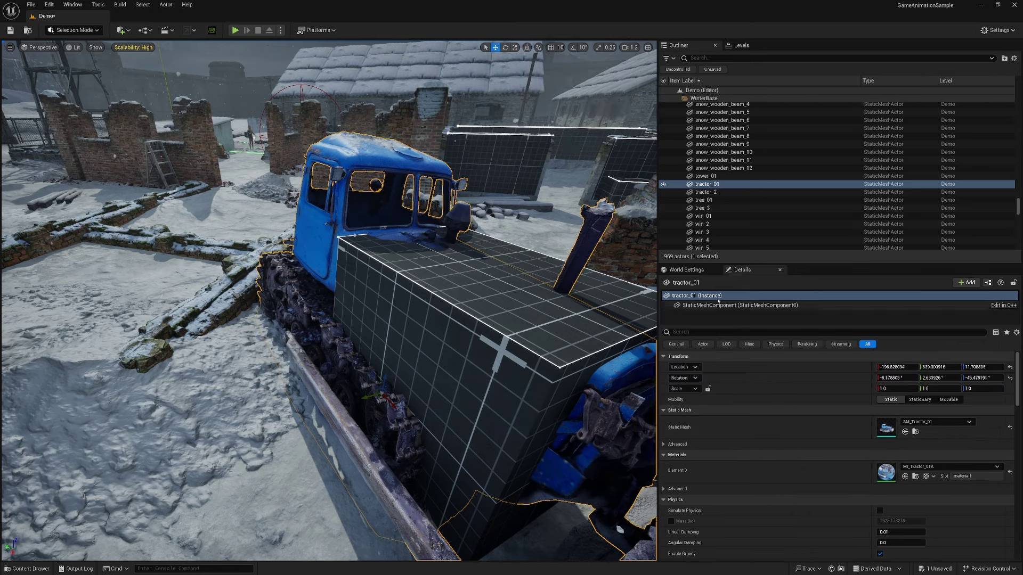
click(832, 334)
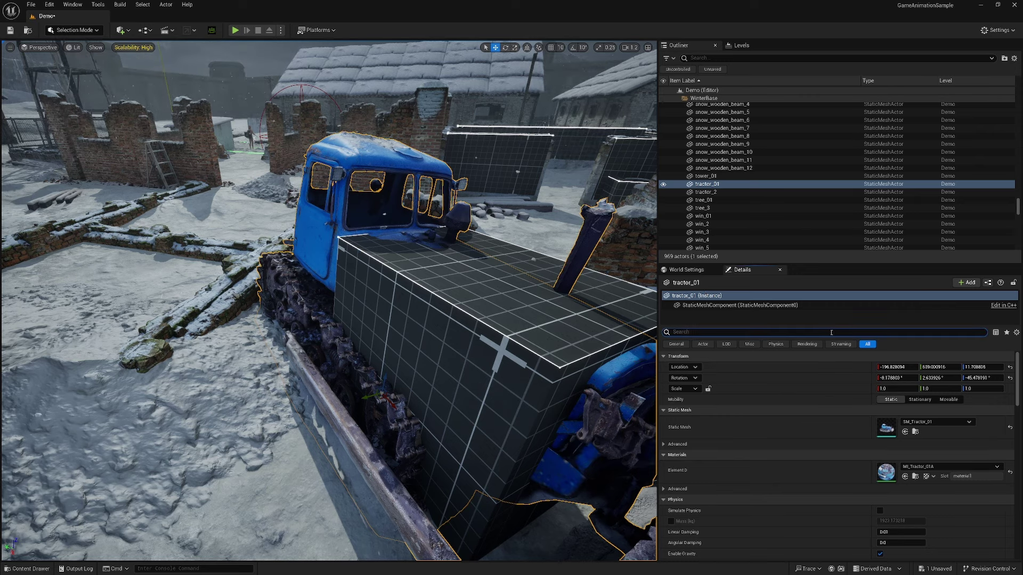
text(coll)
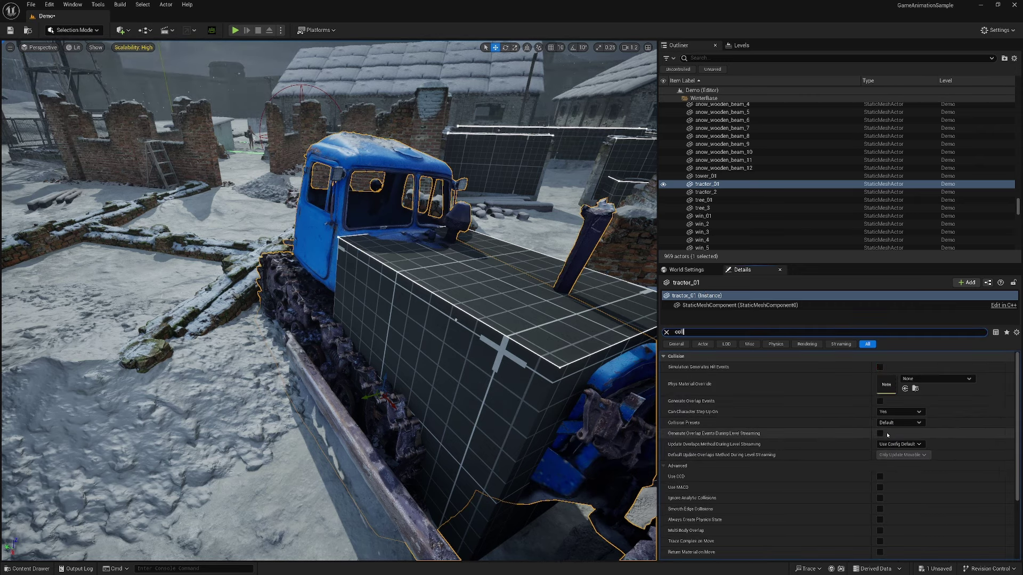
click(921, 423)
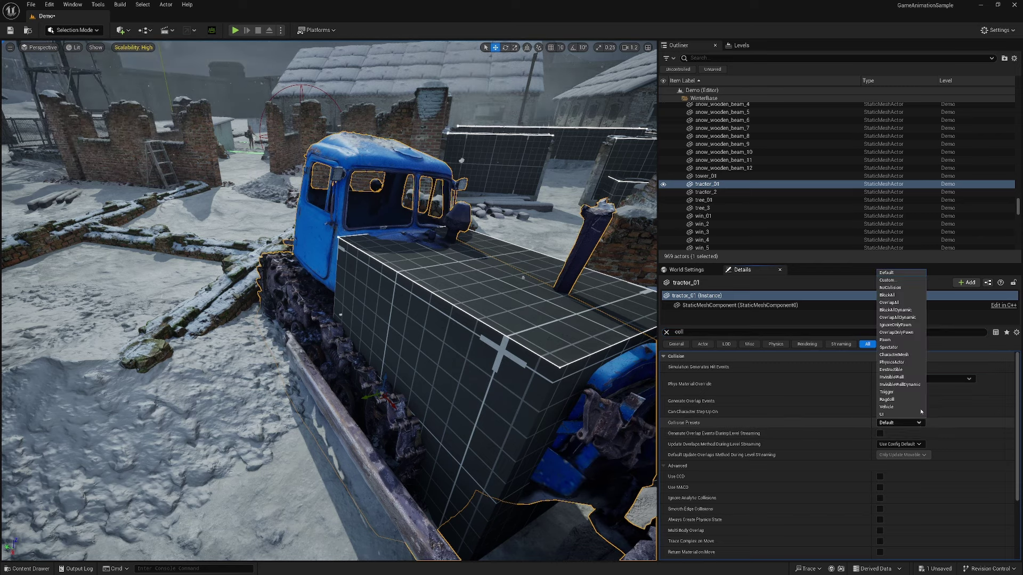
click(905, 281)
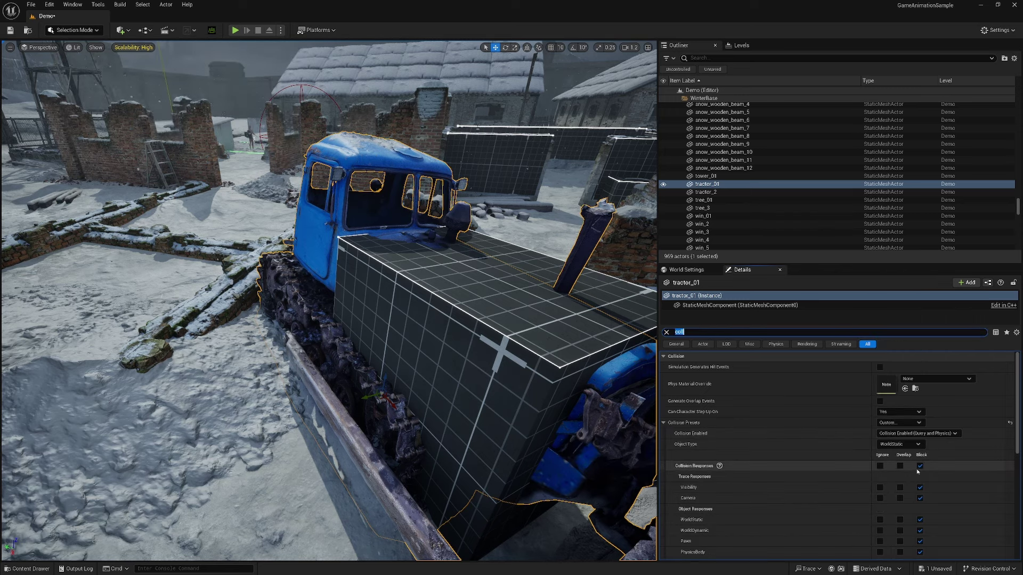
- Set all of the tractor's collision responses to Ignore, except Camera, which is set to Block
click(880, 467)
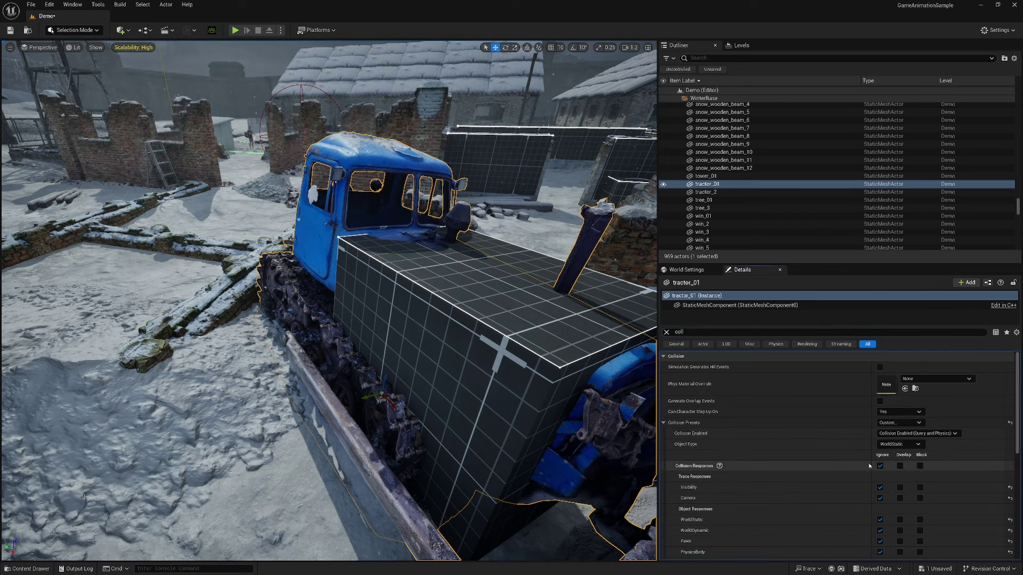
click(920, 498)
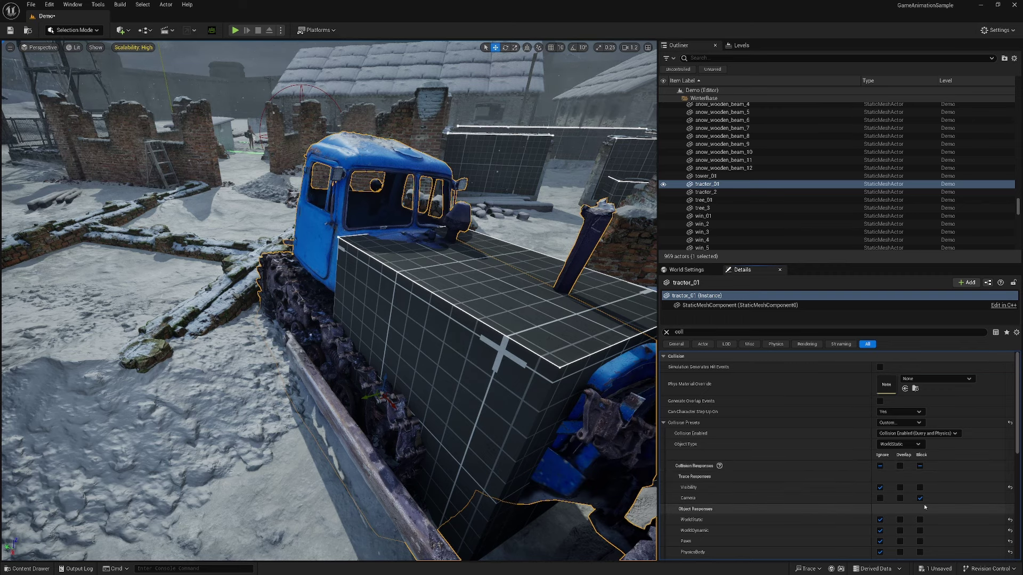
scroll(939, 504, down, 1)
scroll(939, 505, down, 3)
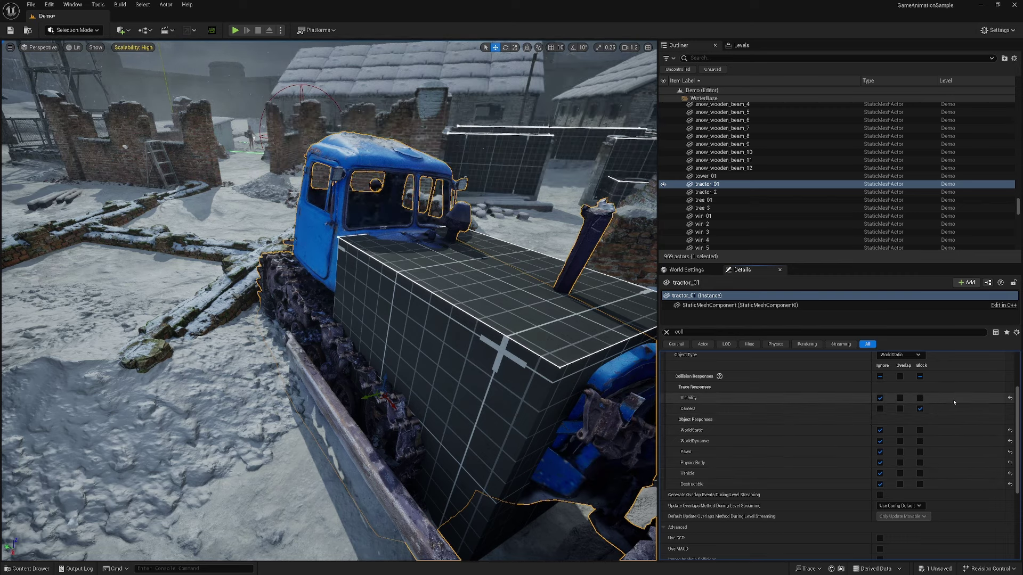
- Play-test the level with the character on the tractor's hood, and stop the session
right_drag(418, 381, 524, 379)
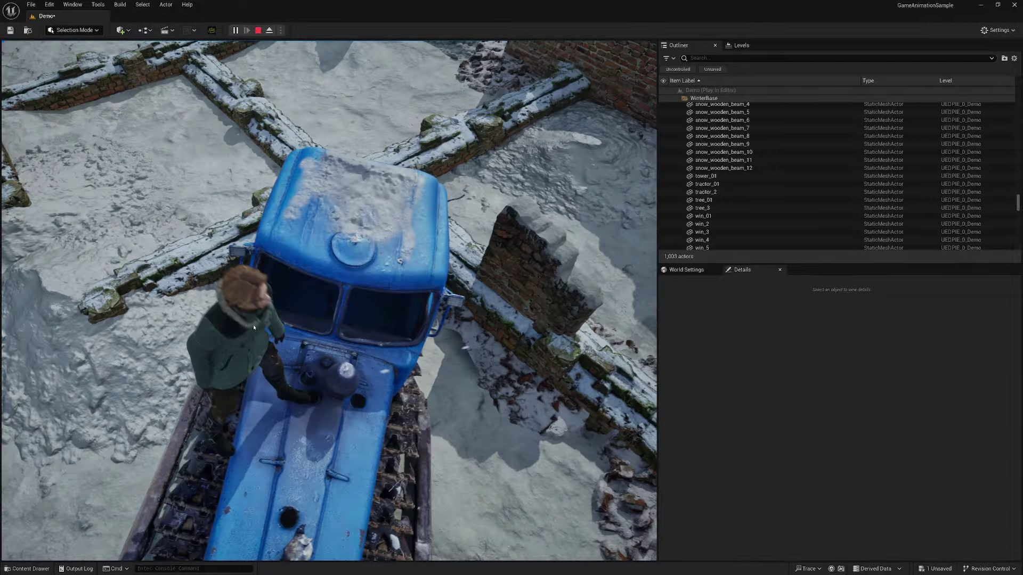
key(Escape)
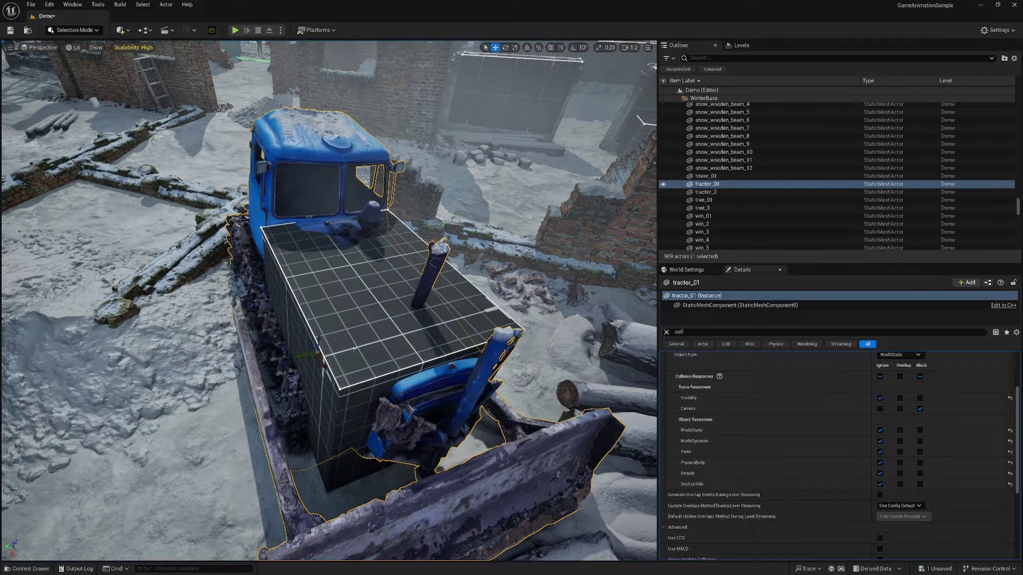
- Try to scale the hood block narrower so that it covers only one side of the tractor's hood
click(348, 325)
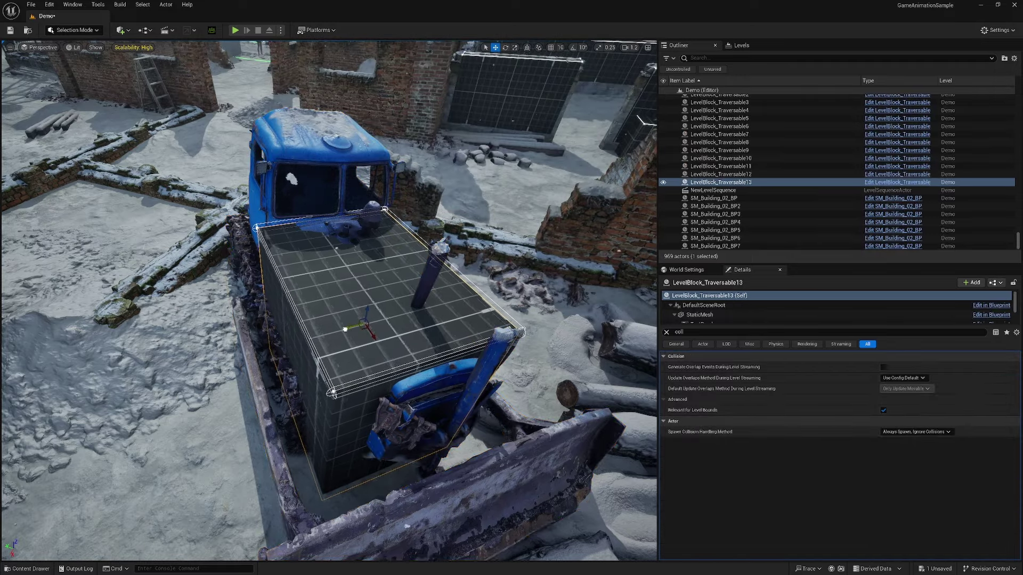
right_drag(360, 363, 352, 341)
right_drag(360, 397, 357, 397)
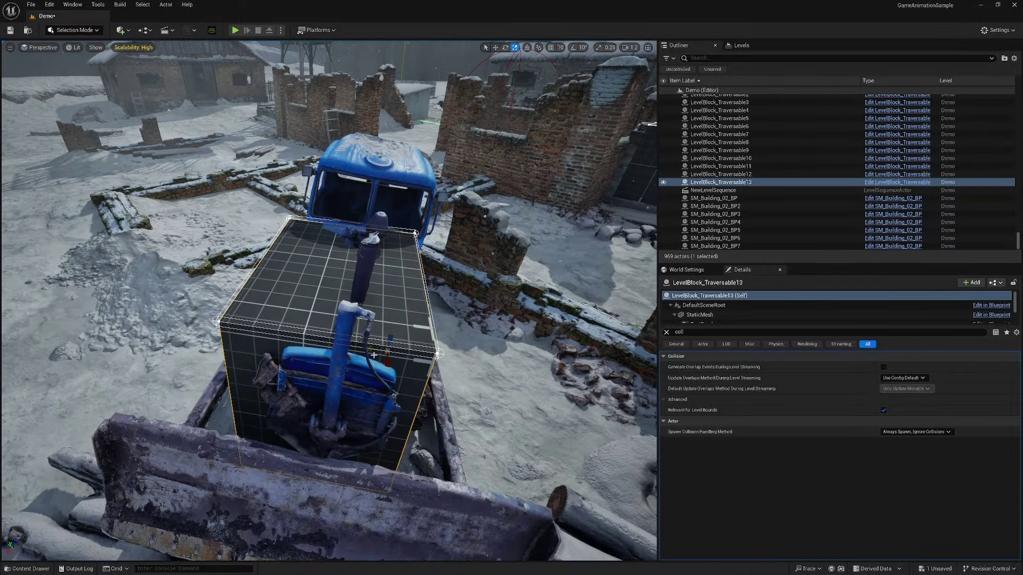
drag(368, 350, 451, 358)
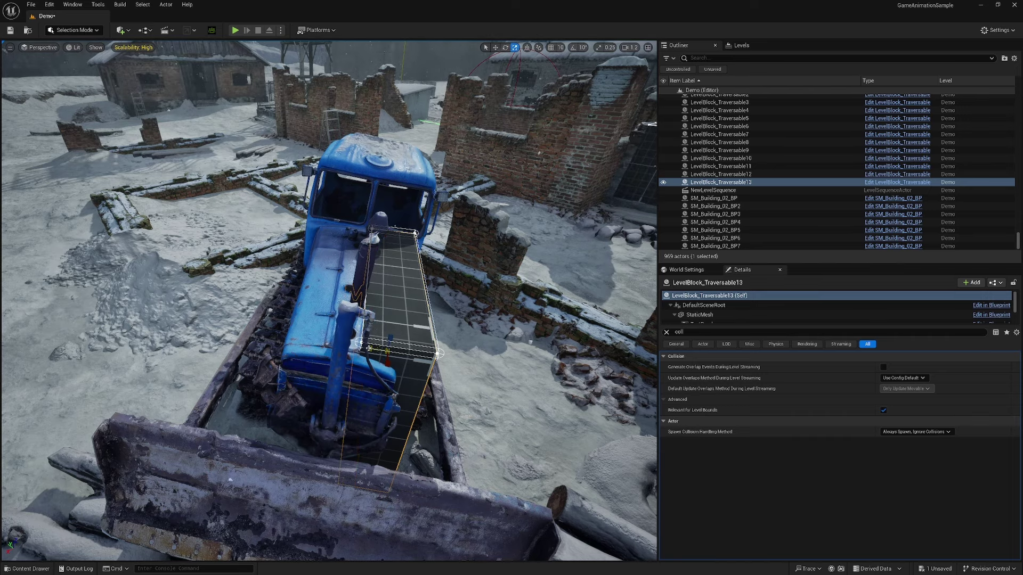
- Examine how LevelBlock_Traversable4 fills the low gap between the ruined brick walls, and return to the tractor
right_drag(421, 392, 432, 351)
key(w)
key(a)
key(w)
click(432, 350)
key(f)
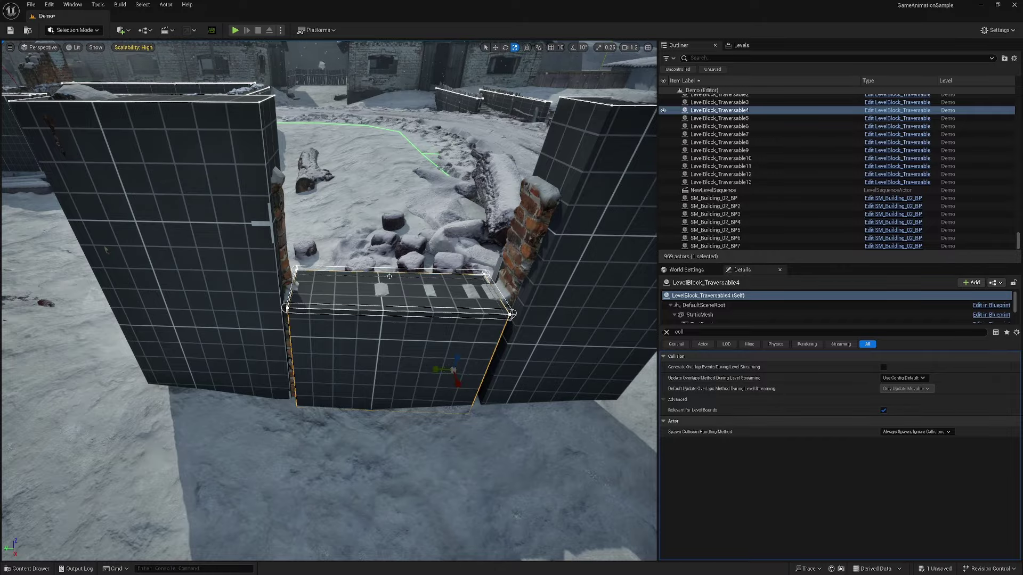
key(a)
right_drag(398, 283, 411, 343)
key(a)
key(s)
key(e)
key(w)
- Play-test climbing onto the tractor's hood from both sides with the character, and stop the session
click(422, 341)
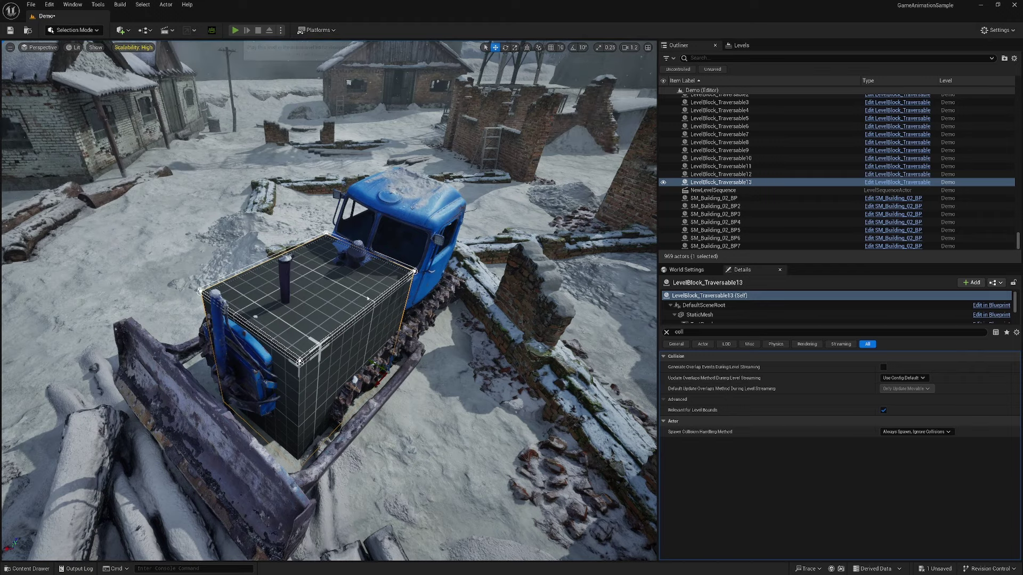
key(alt+p)
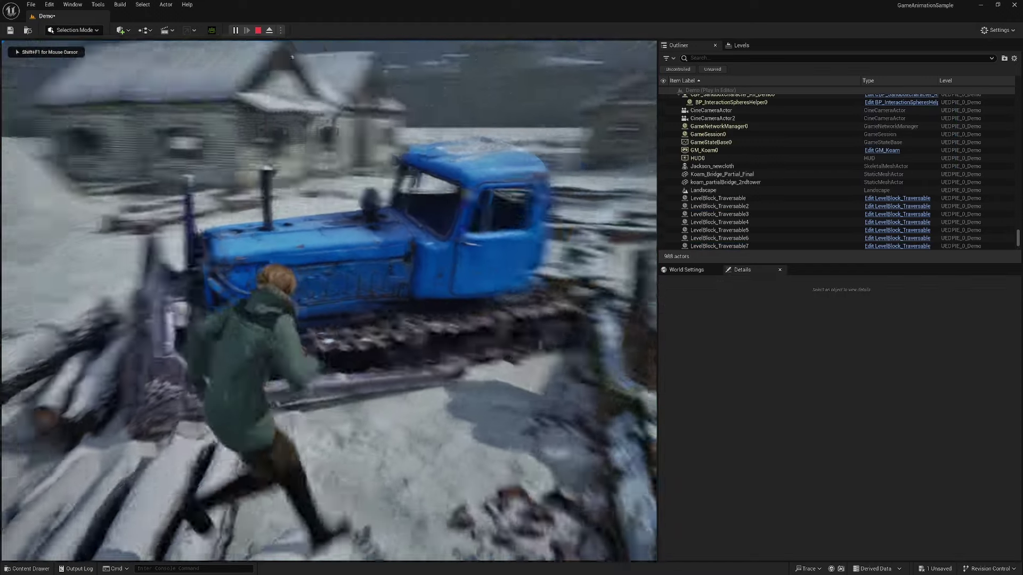
key(s)
key(w)
key(space)
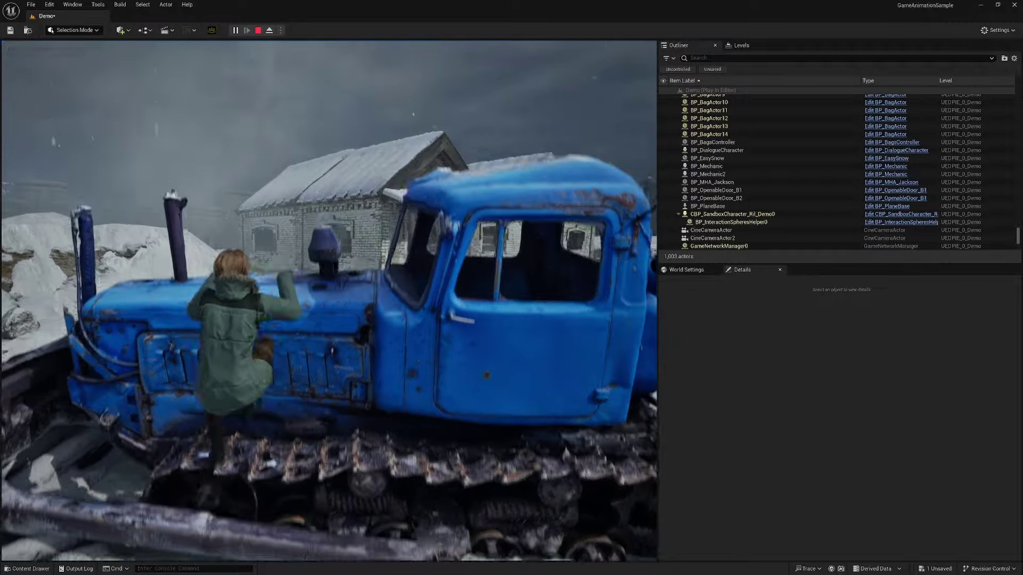
key(w)
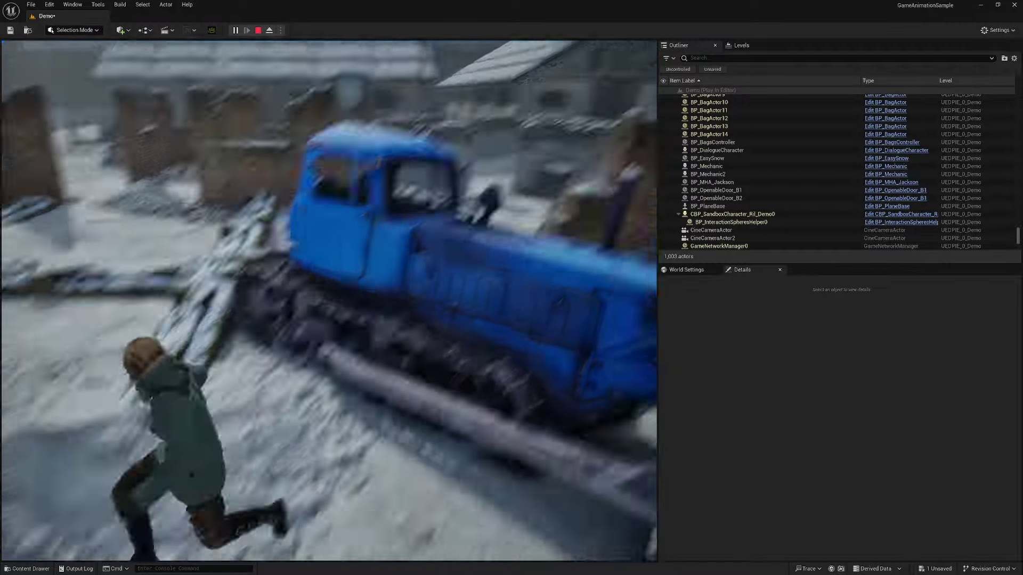
key(space)
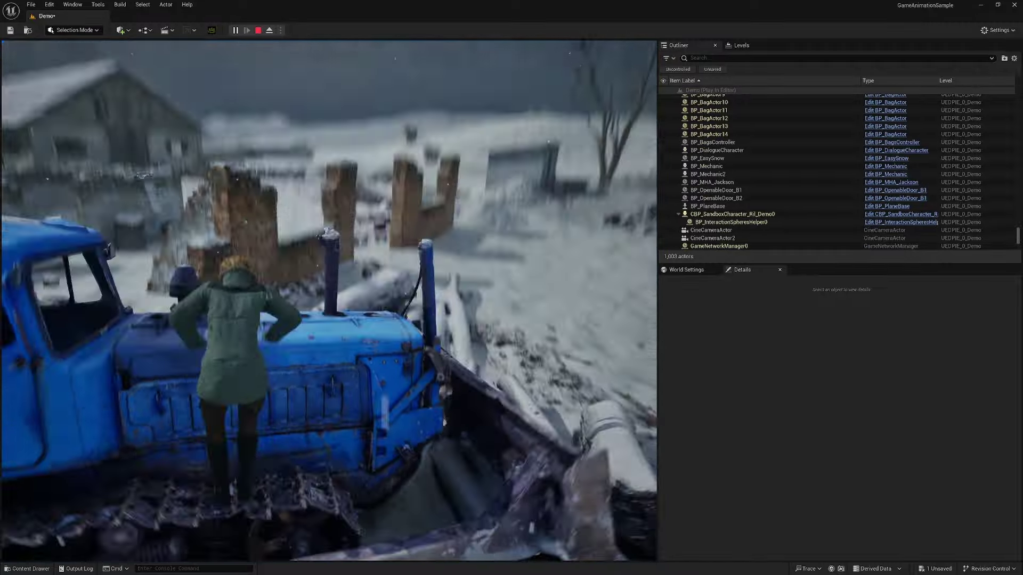
key(w)
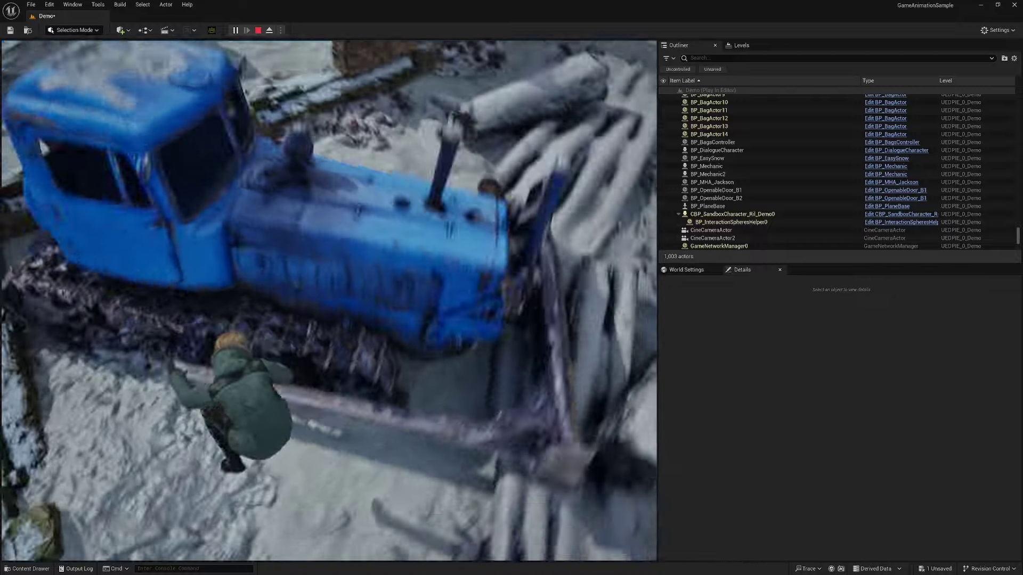
key(Escape)
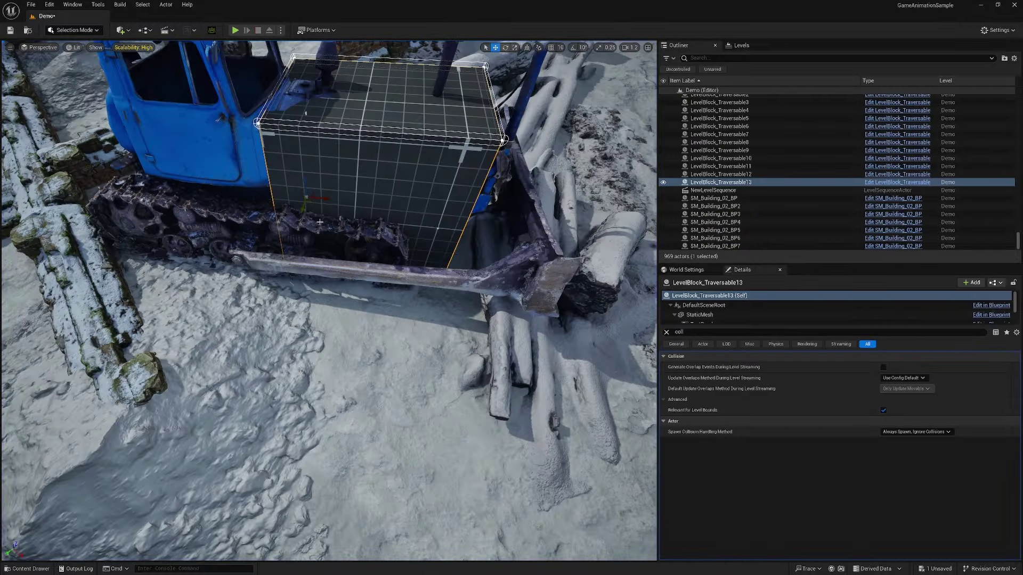
- Duplicate the hood block onto the tractor's cab, shorten it to the cab's length and raise it to roof height
key(s)
right_drag(318, 191, 290, 159)
alt+drag(421, 288, 360, 292)
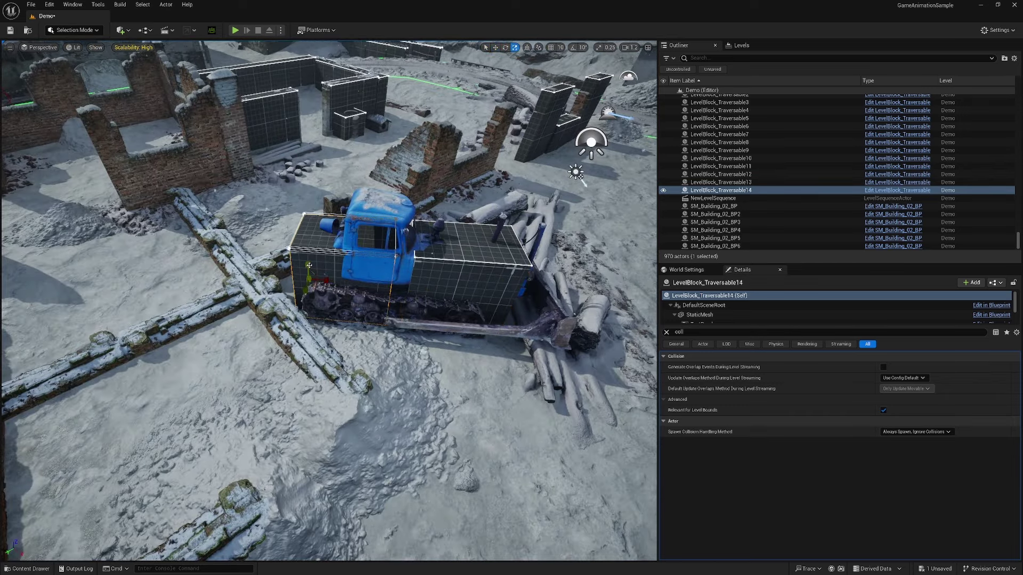
drag(308, 265, 333, 281)
key(w)
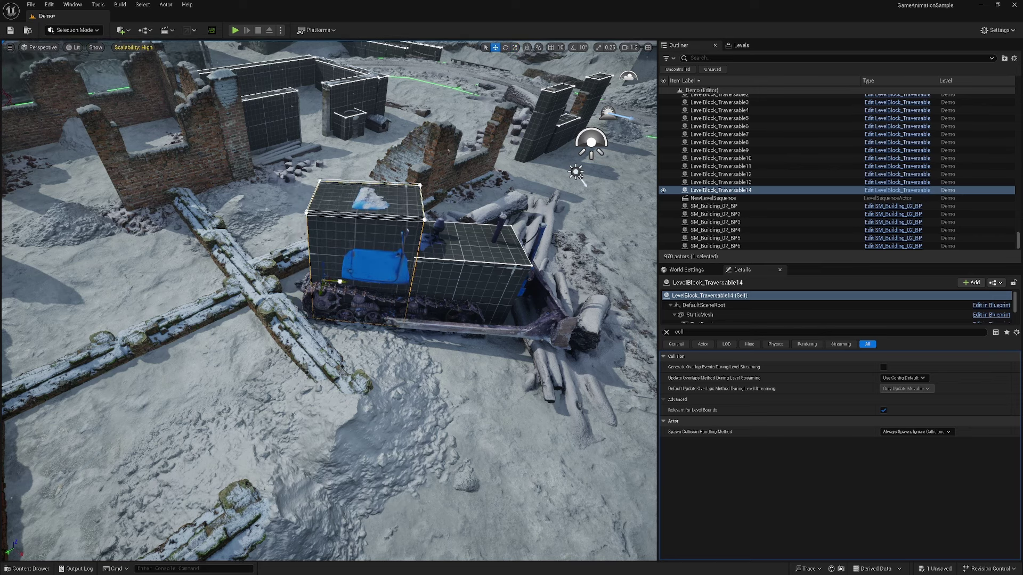
- Play-test climbing onto the tractor's cab roof and hood with the character, and running along the nearby wall
click(234, 30)
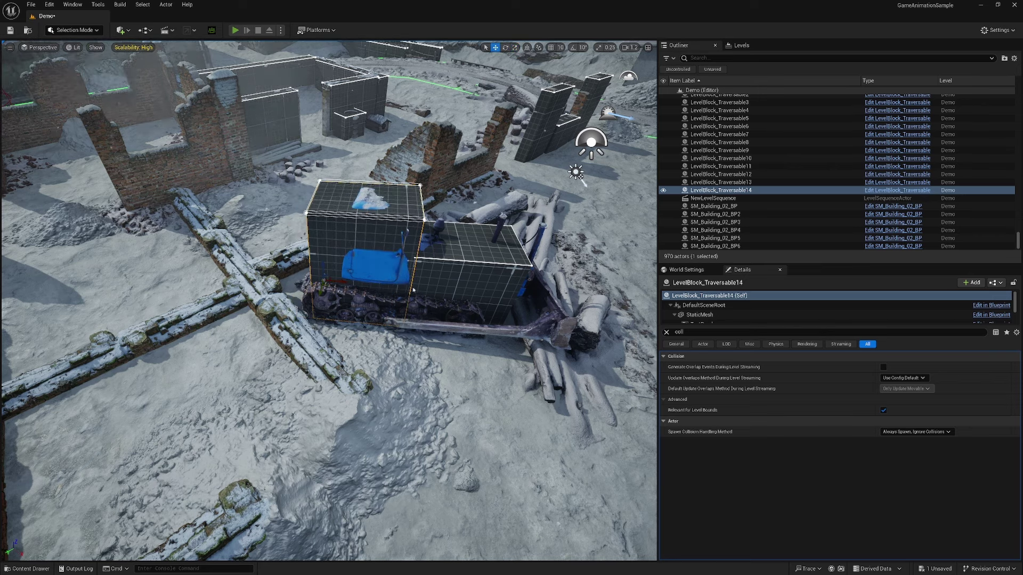
key(w)
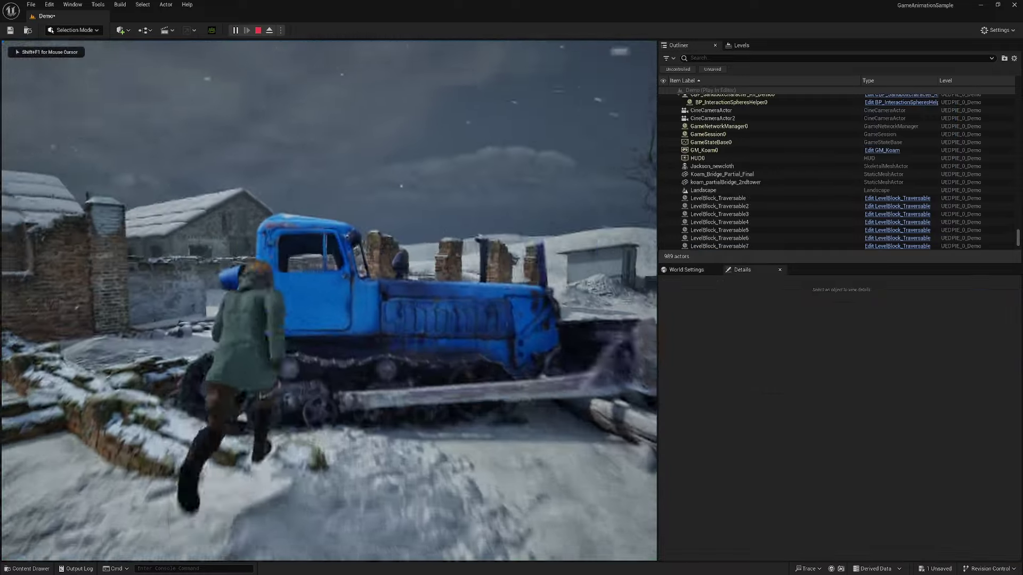
key(space)
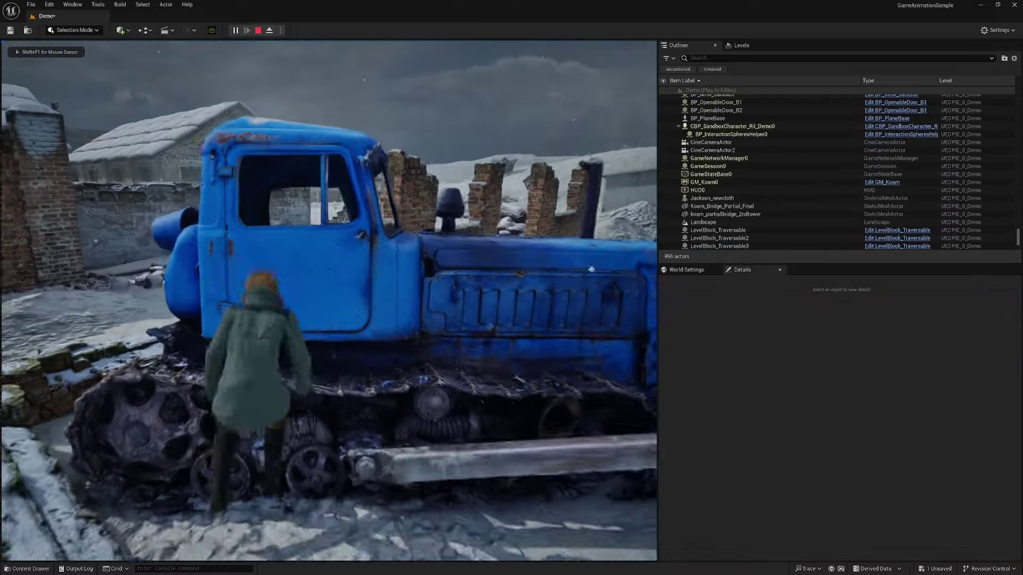
key(space)
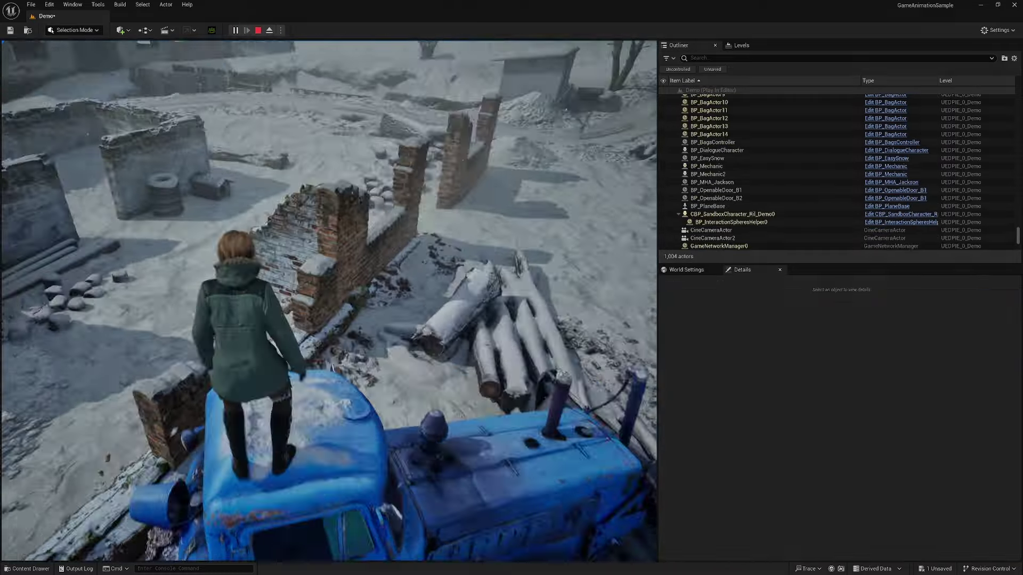
key(w)
key(space)
key(w)
key(space)
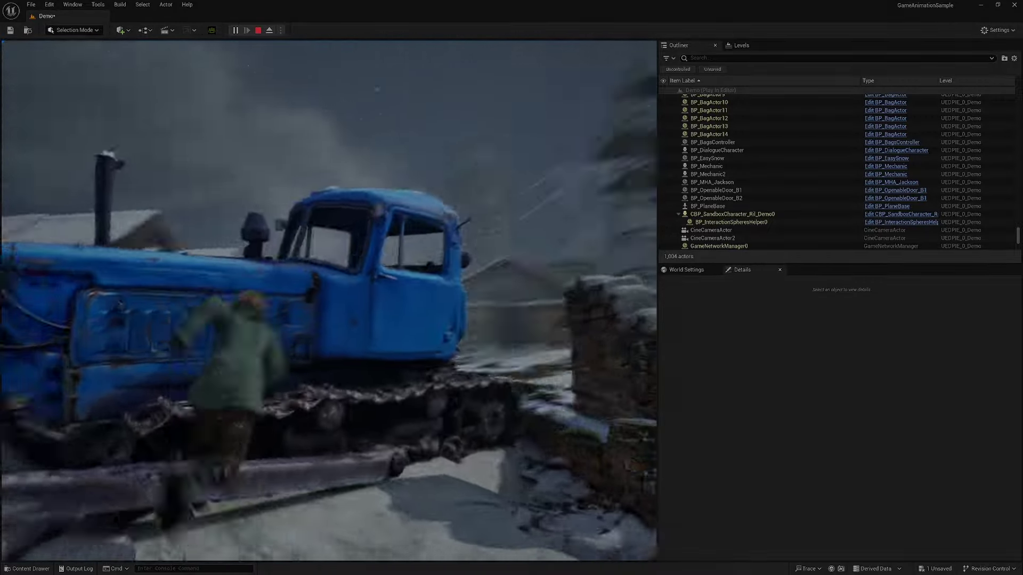
key(w)
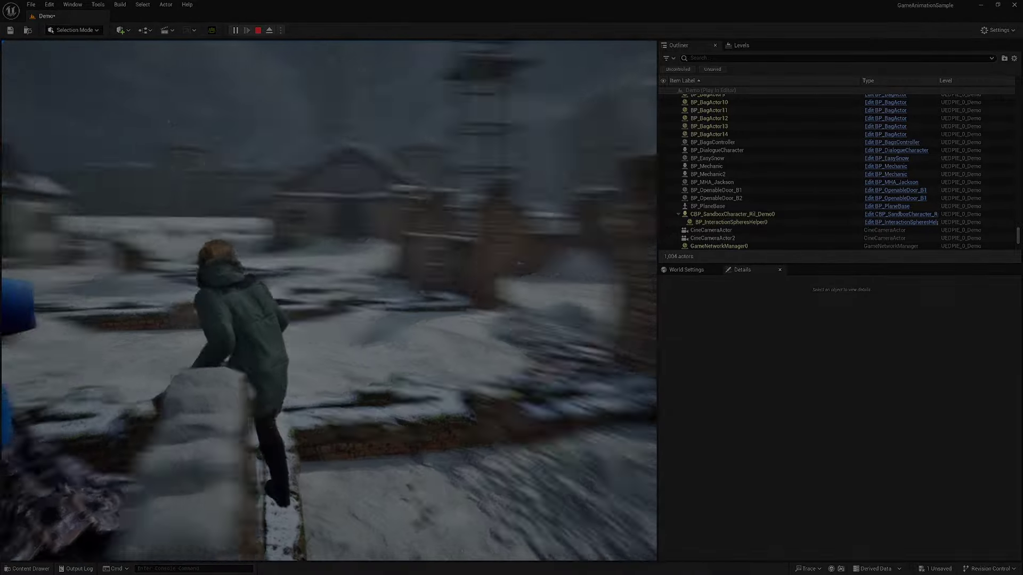